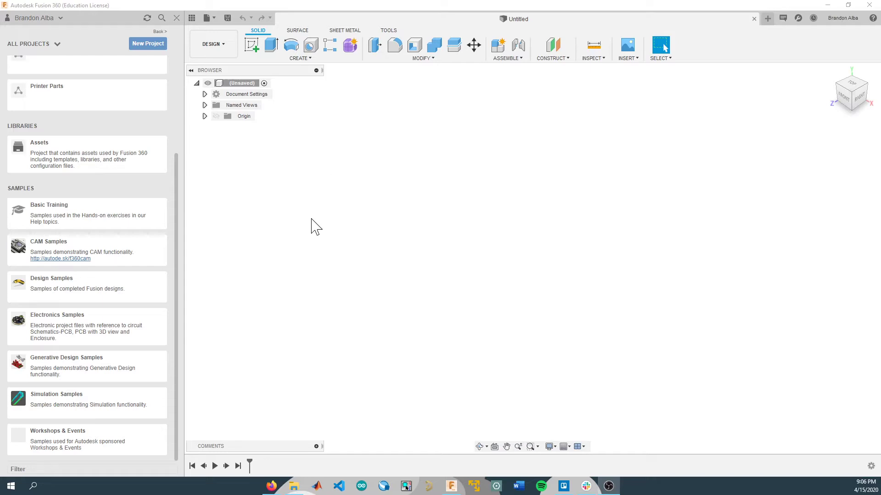
Step: Switch the data panel to the REALOP team and open its REALOP project
click(41, 18)
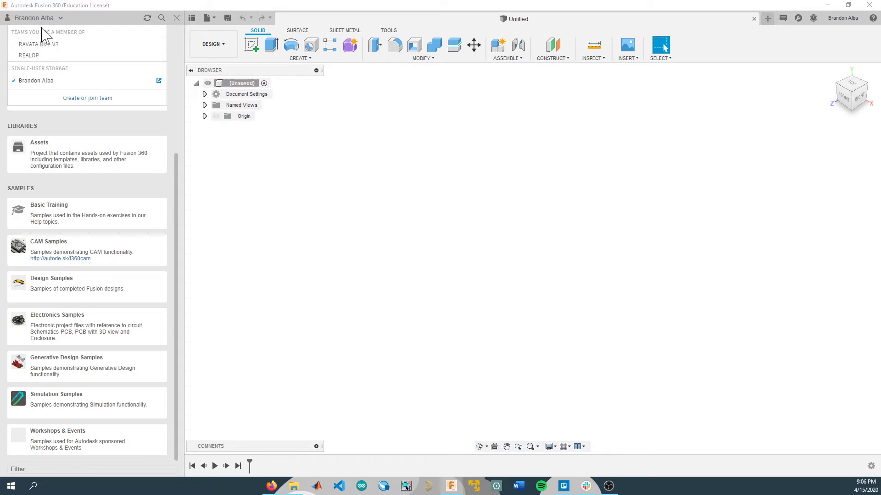
click(31, 56)
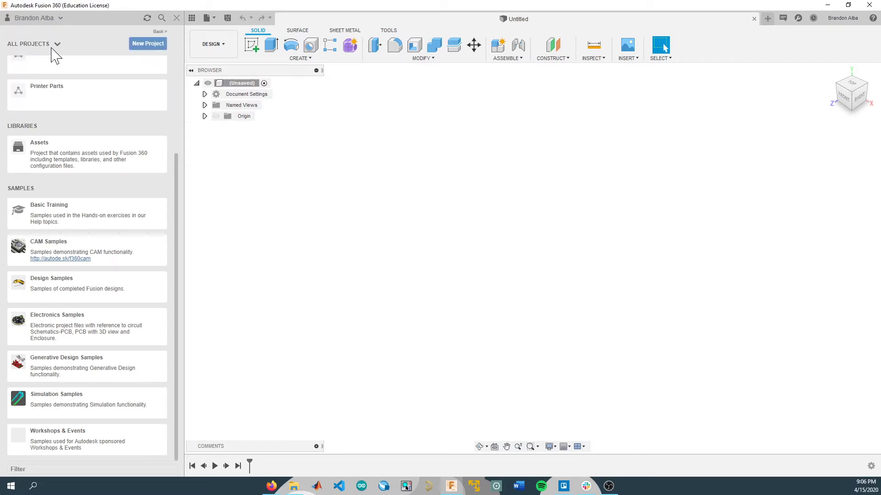
click(51, 67)
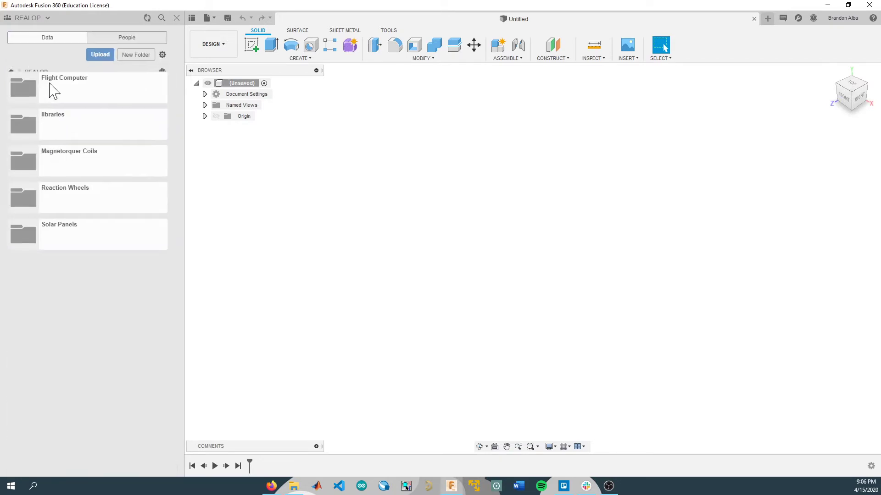
click(10, 72)
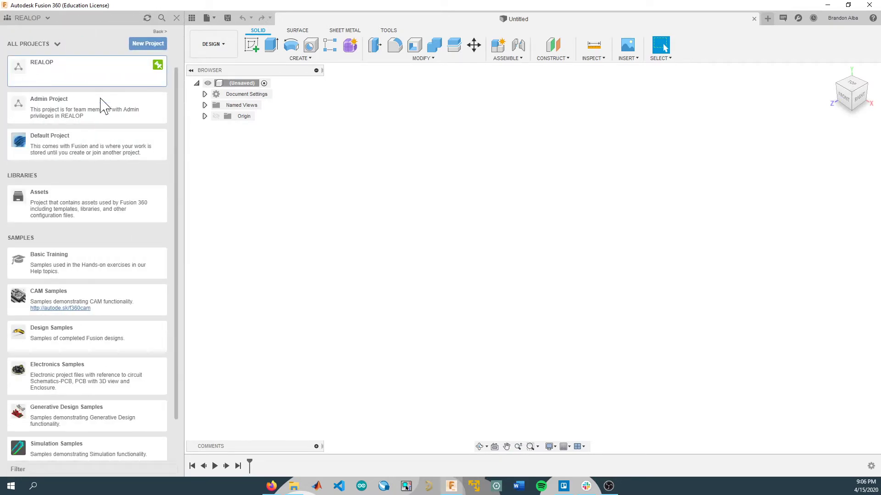
click(51, 67)
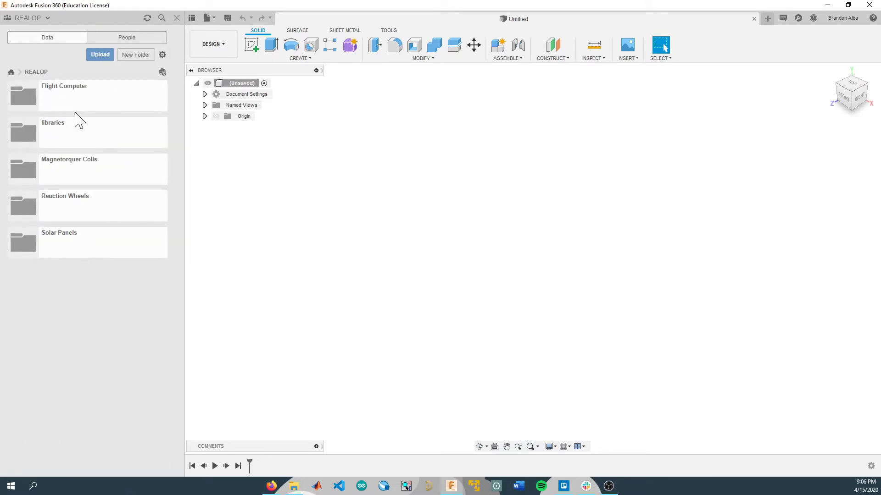
Step: Look through the Flight Computer and Reaction Wheels folders and return to the REALOP project's folder list
click(67, 97)
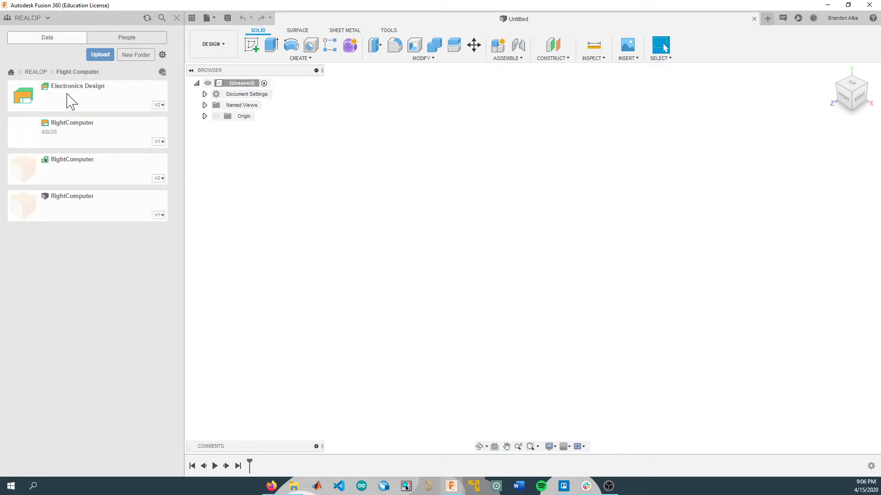
click(35, 72)
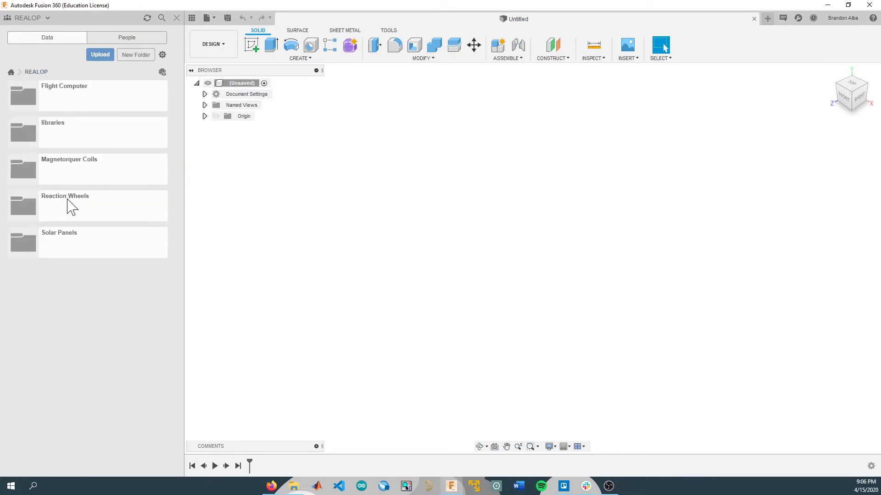
click(69, 203)
click(36, 73)
Step: Create a folder named "test" in the REALOP project and open it
click(136, 56)
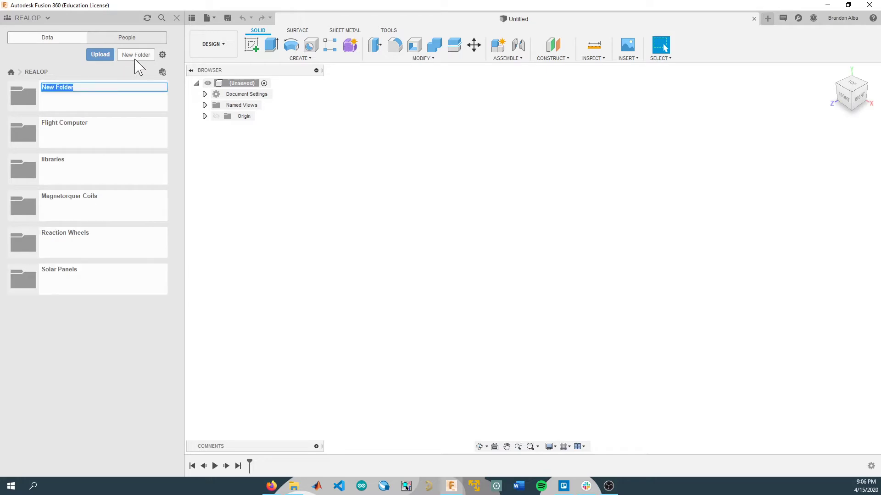
text(test)
key(Return)
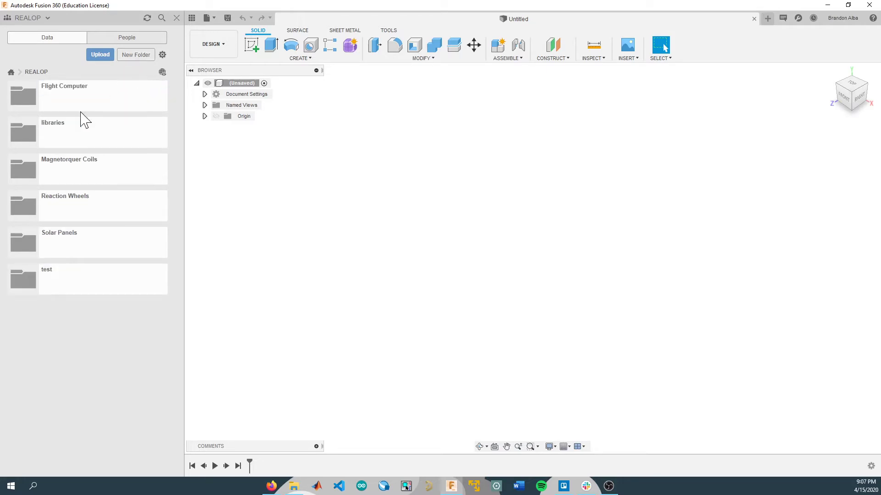
click(73, 278)
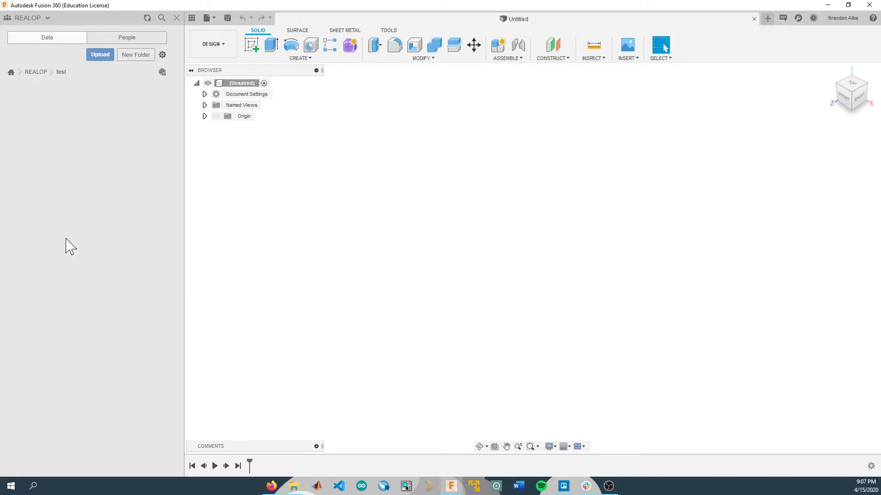
Step: Start an upload into the test folder and open the file selection for it
click(98, 56)
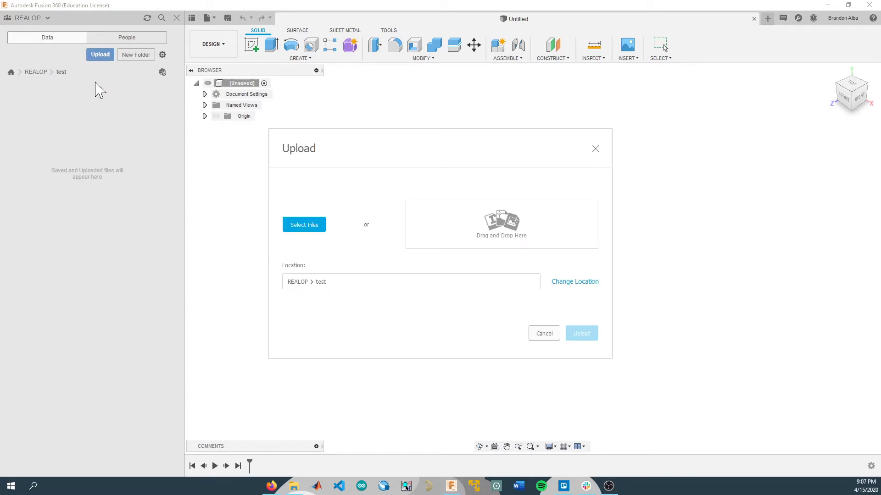
click(302, 229)
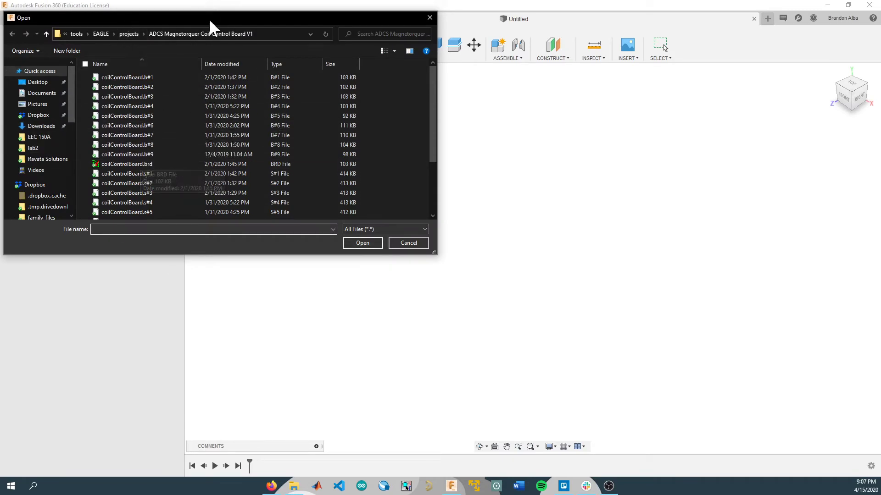
drag(228, 21, 480, 59)
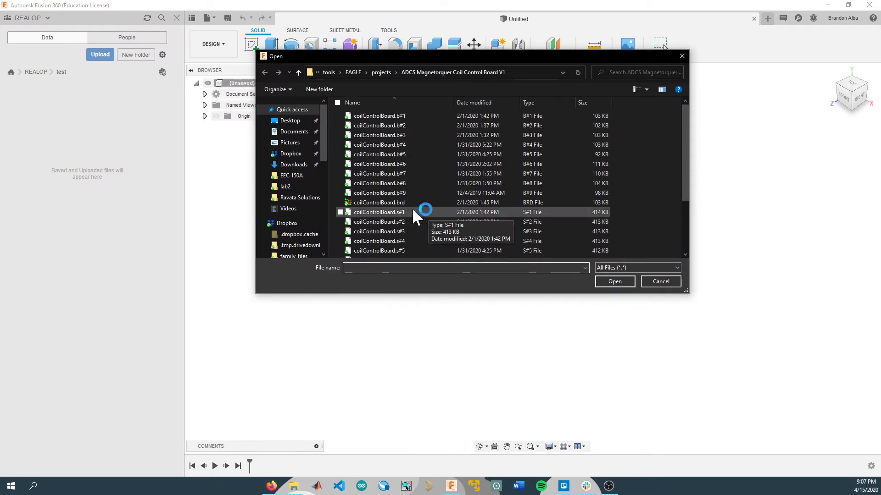
scroll(389, 198, down, 2)
scroll(388, 201, up, 2)
scroll(388, 201, up, 1)
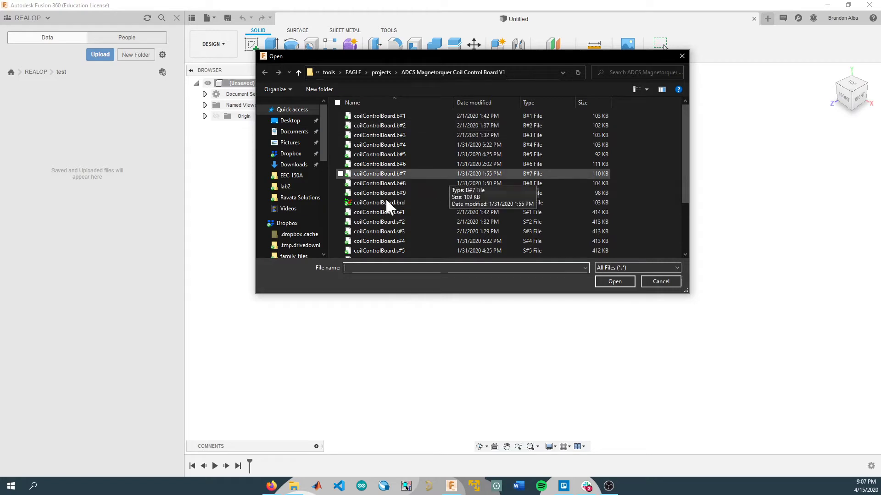
click(289, 133)
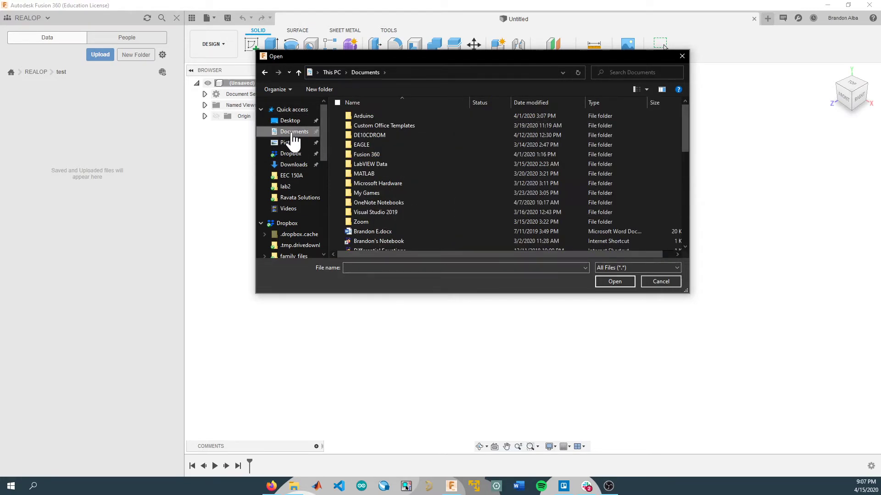
double_click(370, 143)
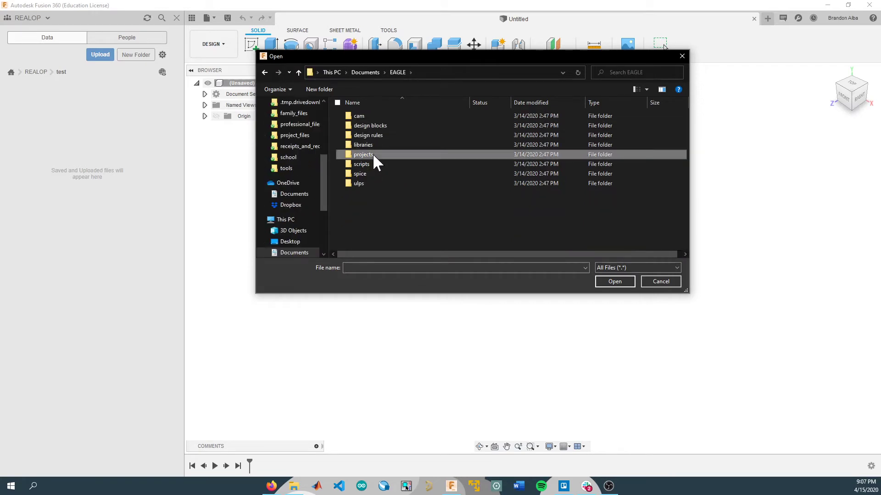
double_click(373, 153)
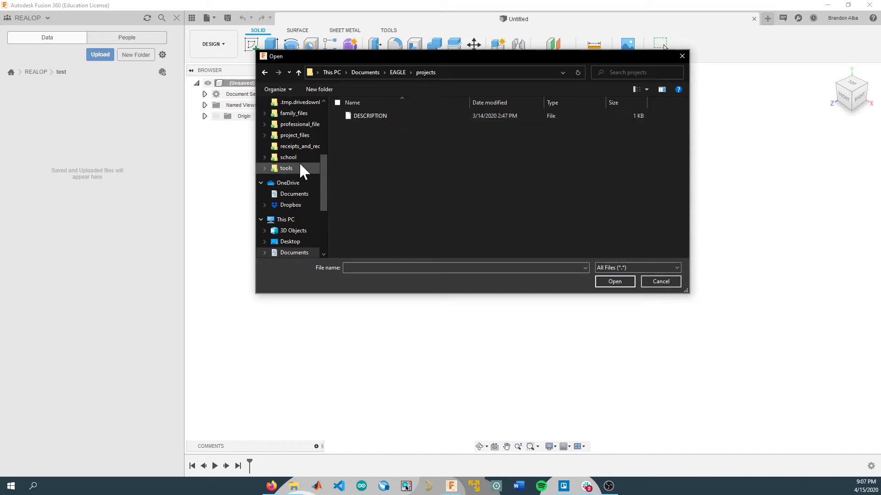
scroll(290, 151, up, 3)
scroll(291, 147, up, 3)
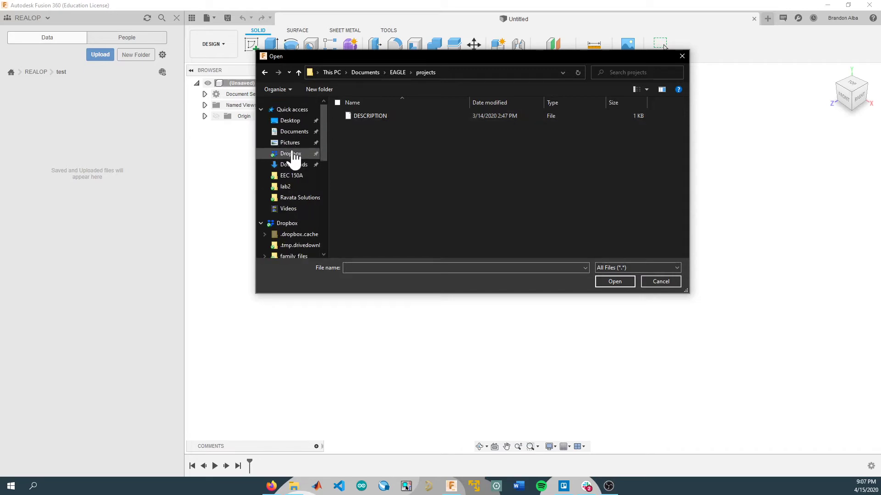
click(264, 72)
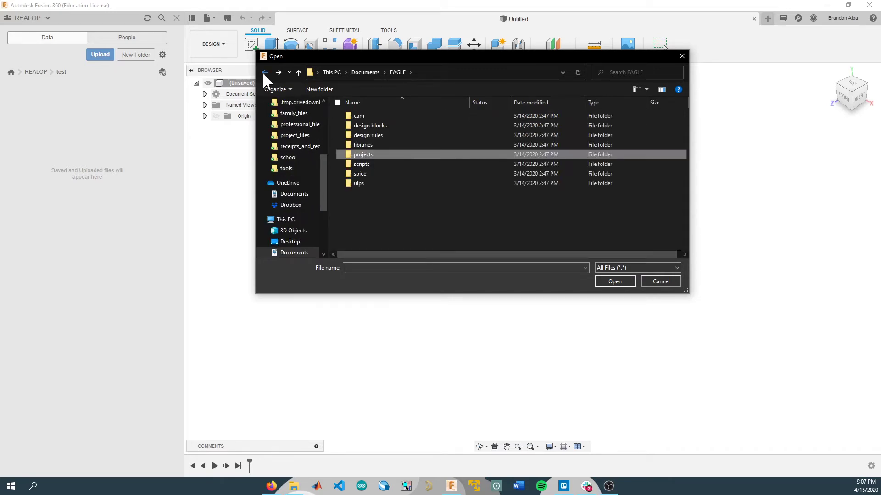
click(265, 73)
click(264, 73)
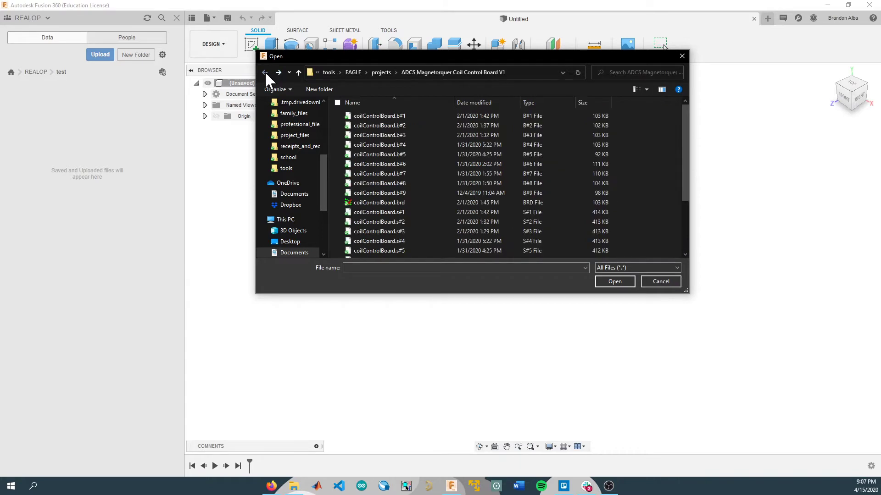
Step: Upload coilControlBoard.brd and coilControlBoard.sch from the ADCS Magnetorquer Coil Control Board V1 folder, and close the job status
scroll(386, 140, down, 3)
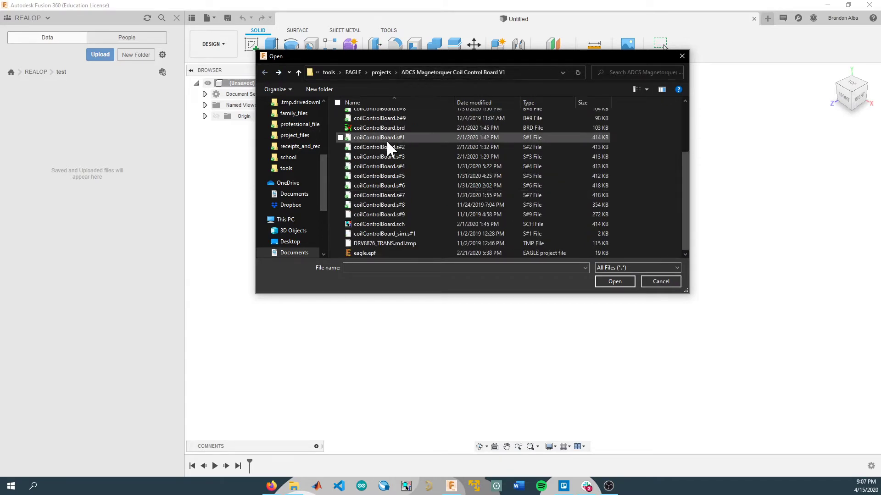
click(388, 131)
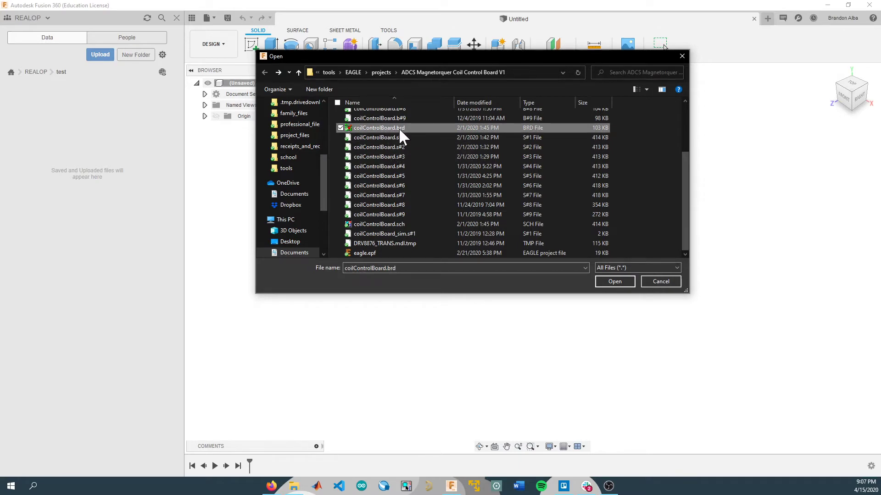
ctrl+click(378, 224)
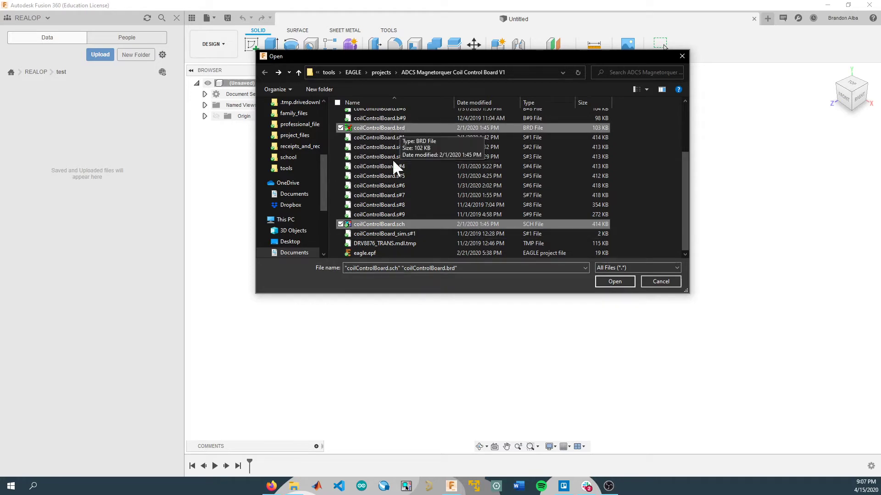
click(614, 281)
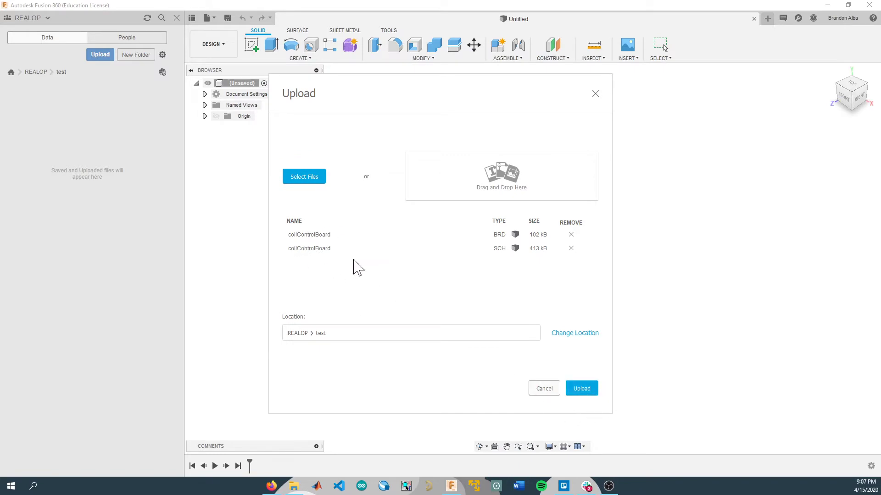
click(586, 393)
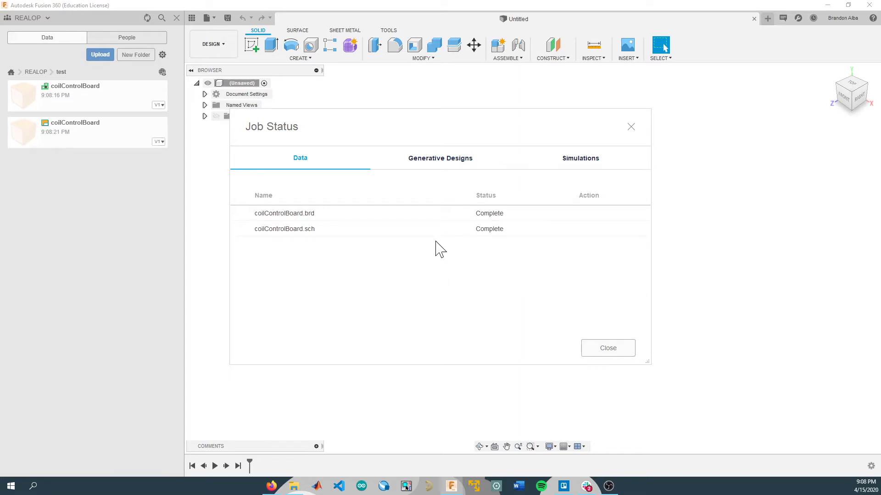
click(602, 352)
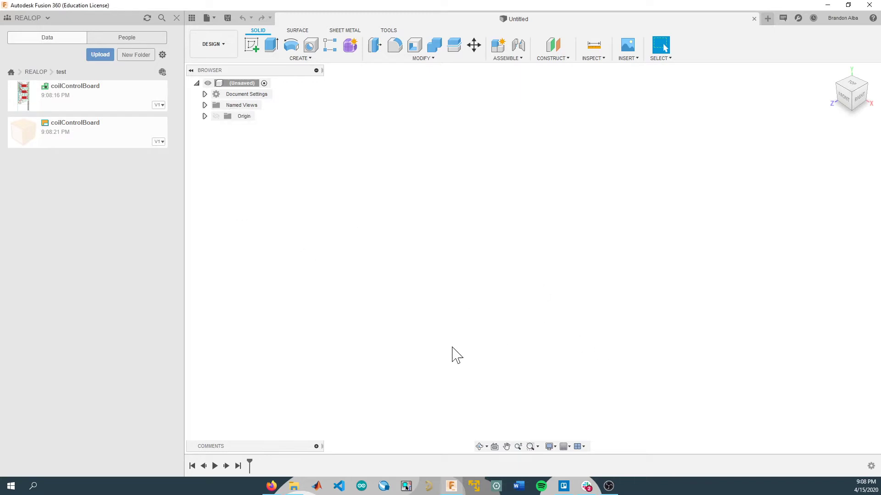
Step: Open the uploaded coilControlBoard board and schematic from the test folder, and bring the schematic to the front
double_click(99, 105)
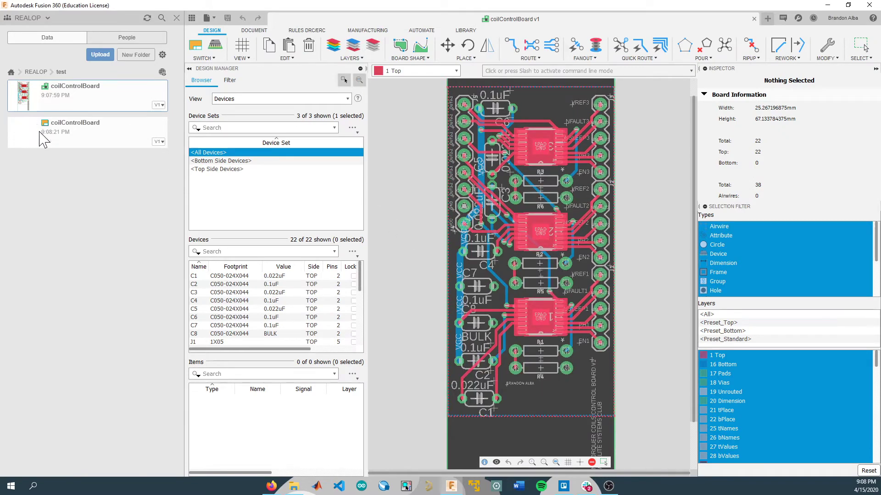
click(78, 145)
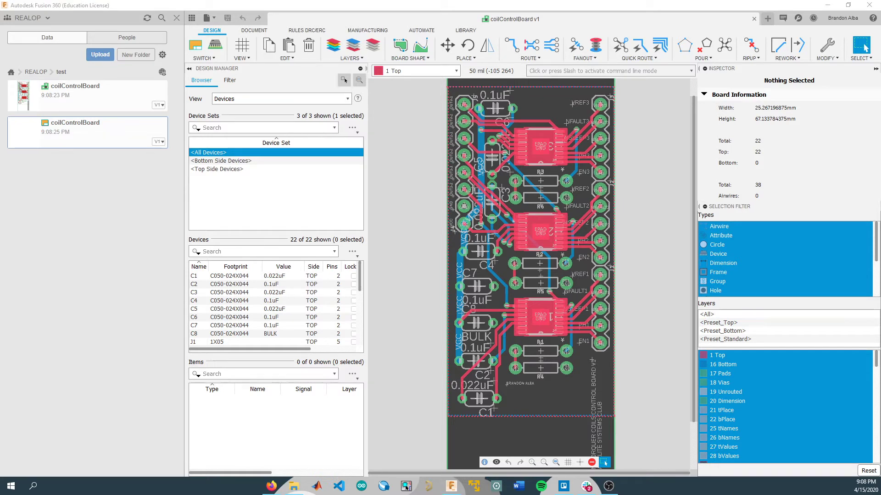
double_click(72, 141)
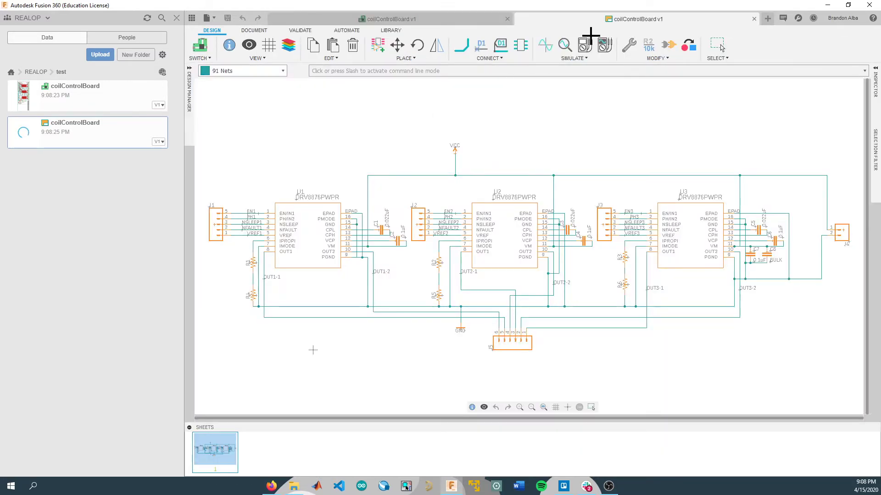
click(410, 20)
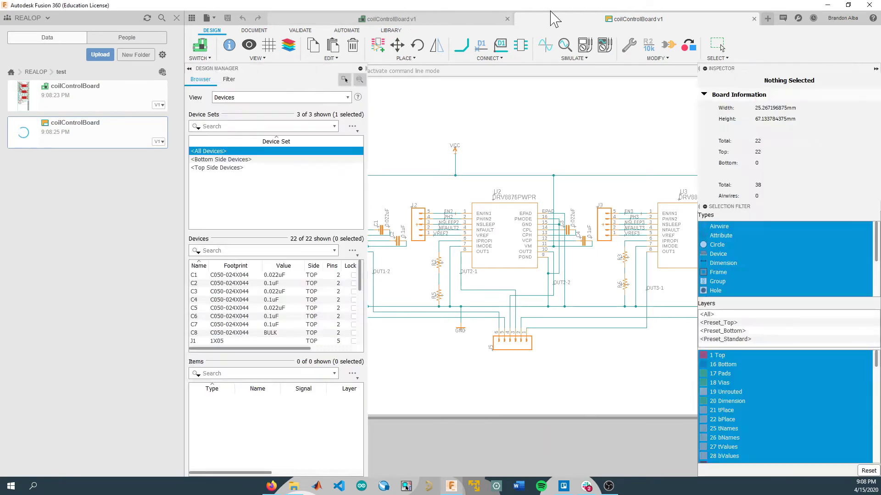
click(601, 20)
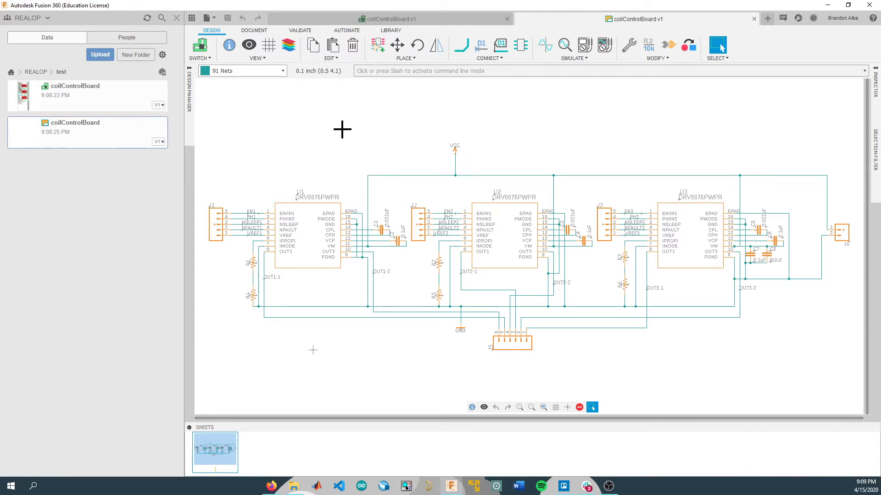
click(200, 55)
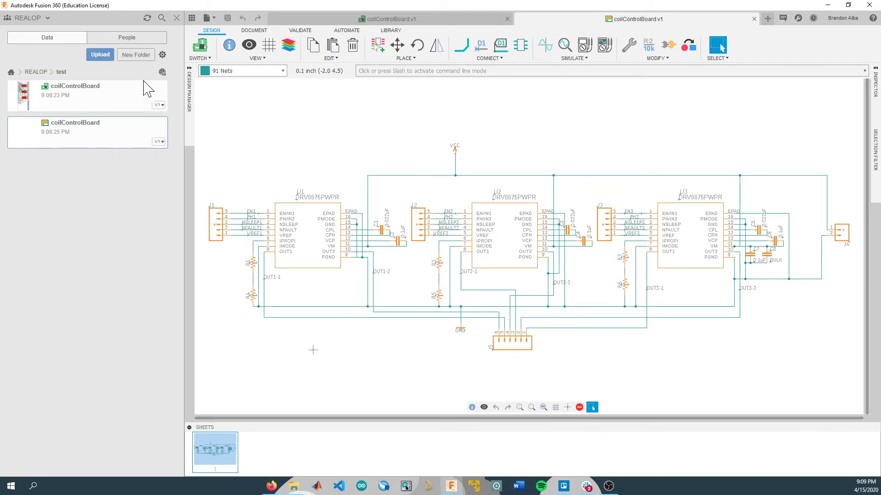
click(190, 133)
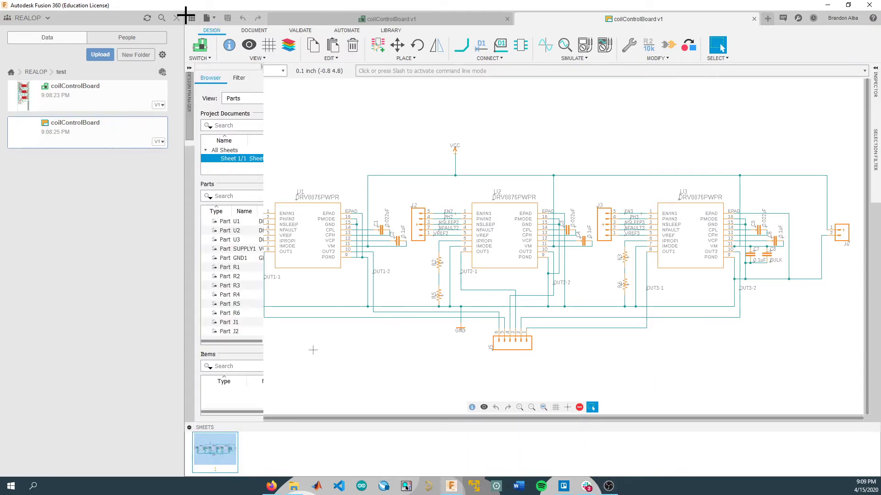
scroll(406, 135, down, 1)
scroll(269, 140, up, 2)
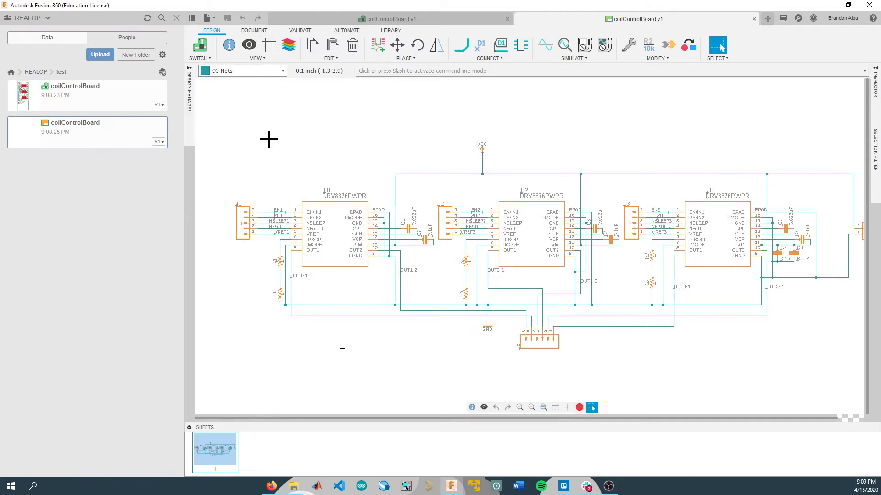
scroll(378, 203, down, 1)
middle_drag(464, 159, 417, 151)
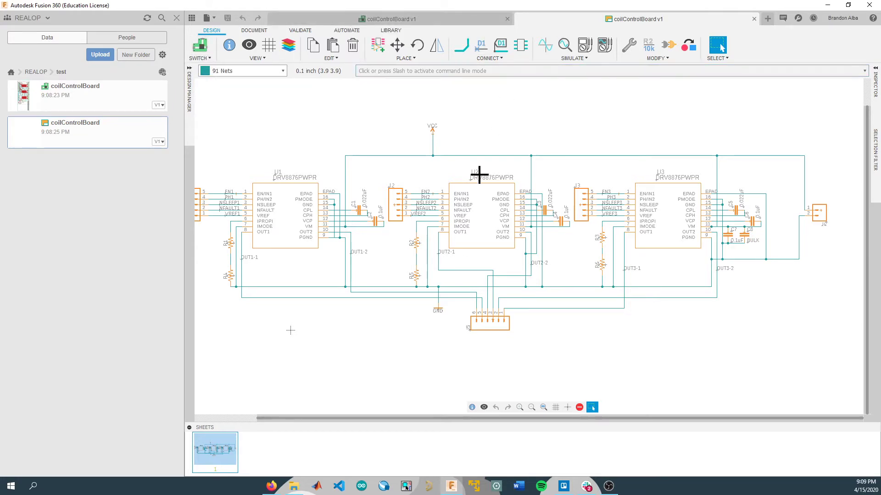
Step: Create a new electronics design document
click(386, 22)
click(209, 19)
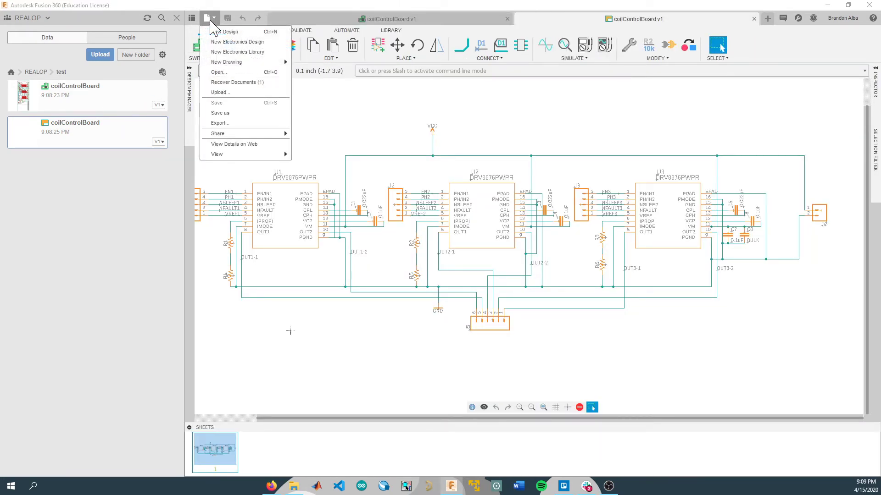
click(214, 42)
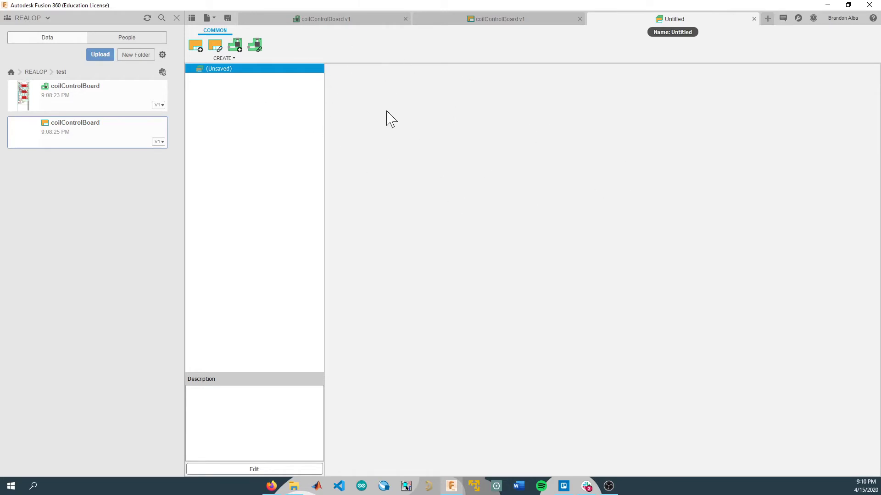
Step: Link the existing coilControlBoard schematic from the REALOP test folder to the new electronics design and return to the design
click(215, 46)
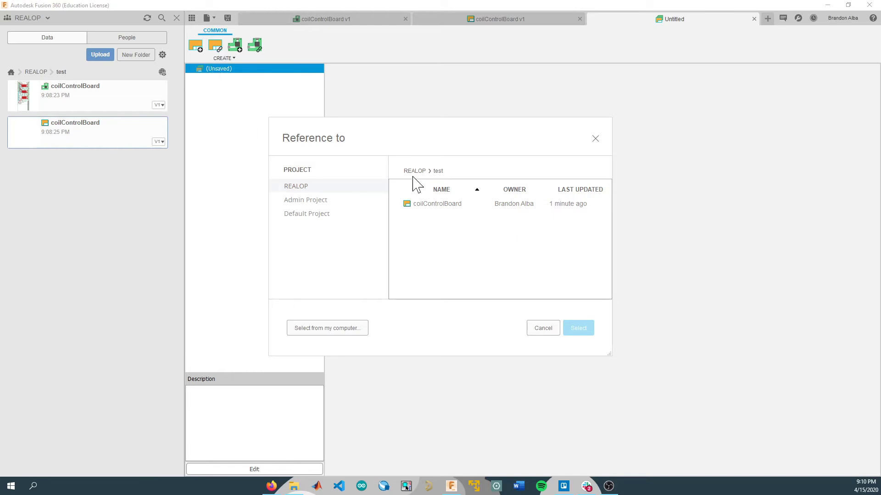
click(425, 206)
click(572, 331)
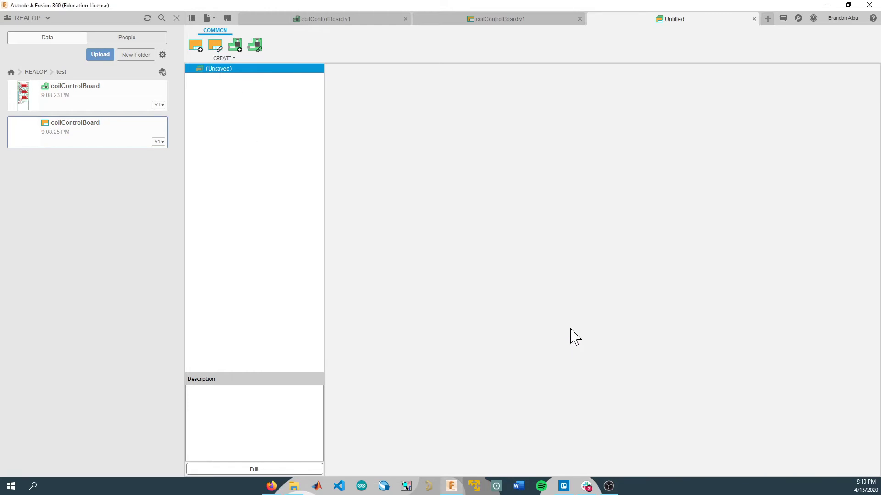
double_click(107, 123)
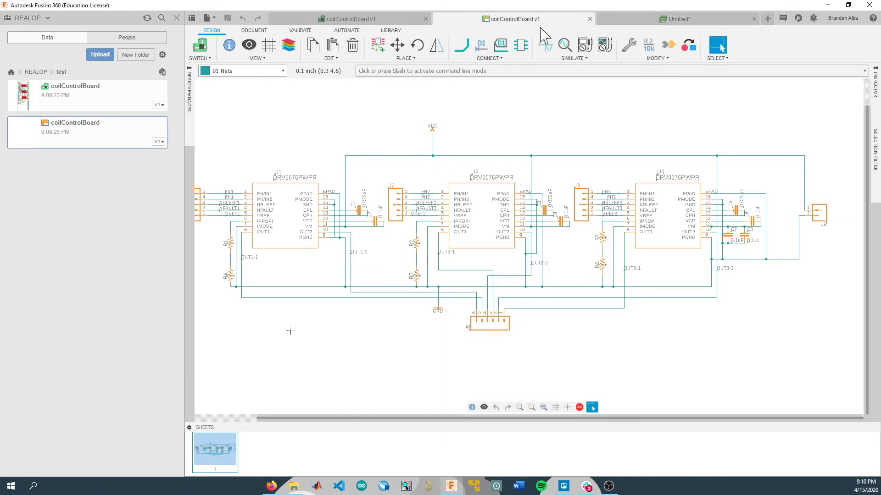
click(631, 21)
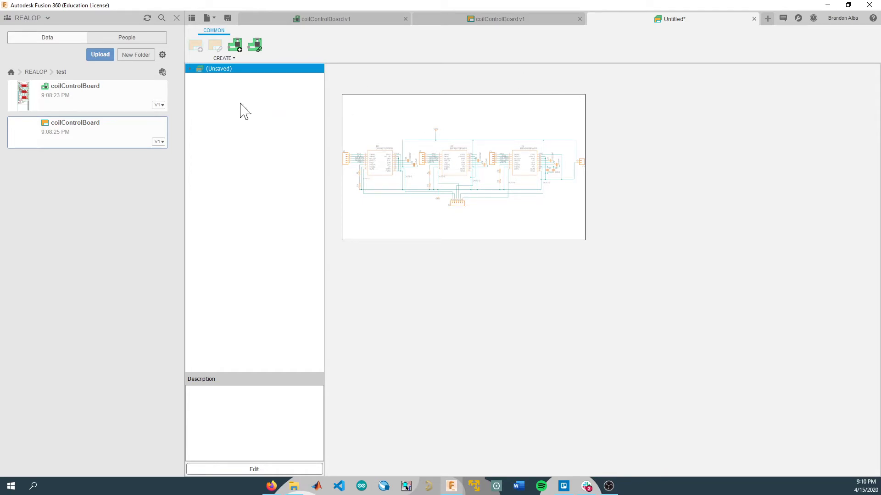
Step: Link the existing coilControlBoard board to the electronics design and save it as Electronics Design in REALOP > test
click(256, 47)
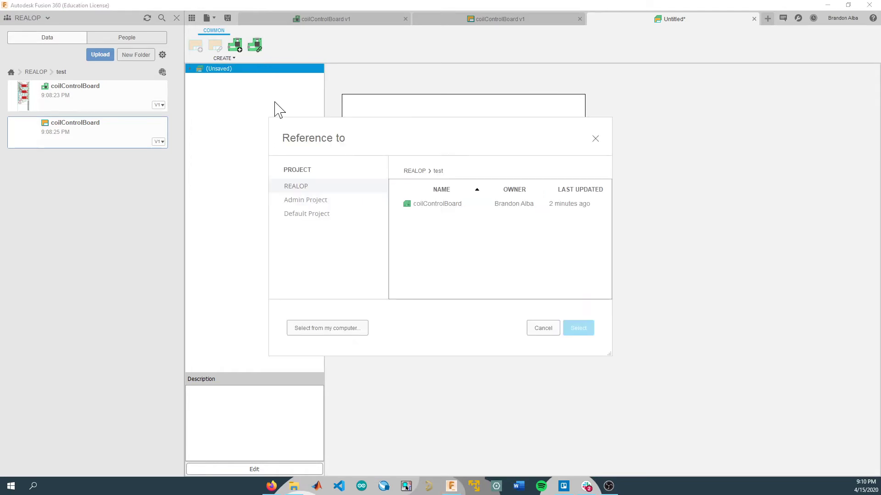
double_click(410, 204)
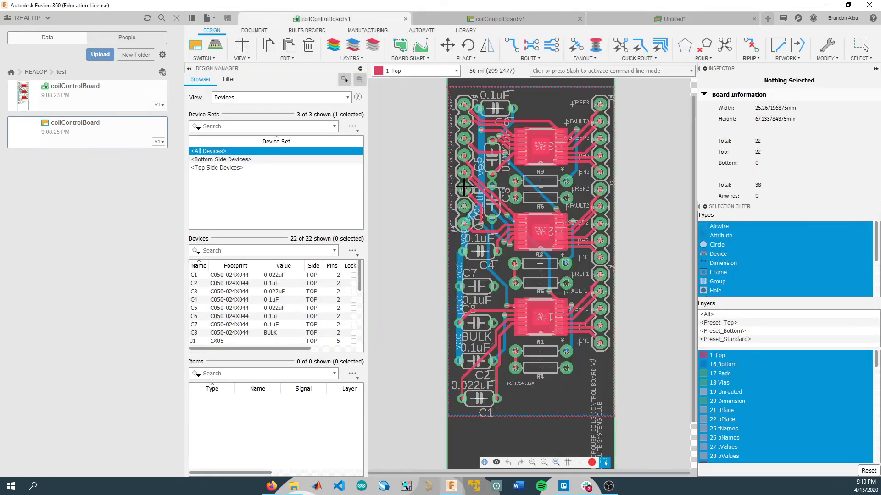
click(689, 22)
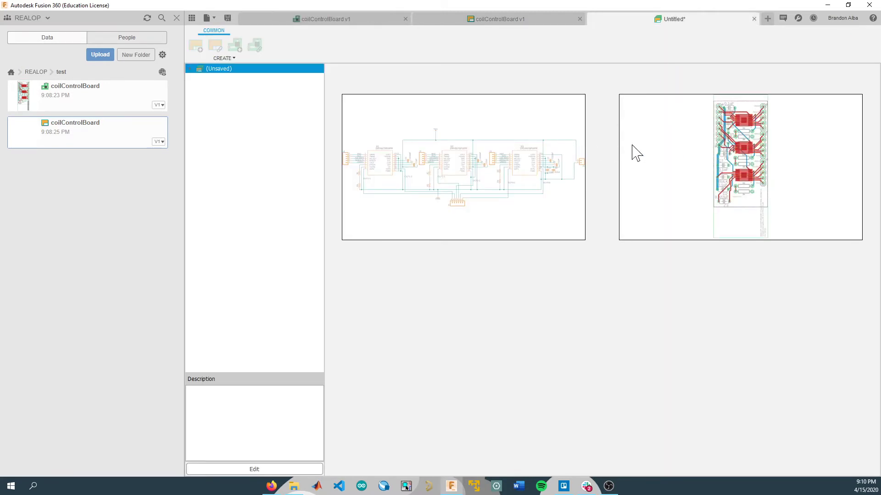
click(227, 17)
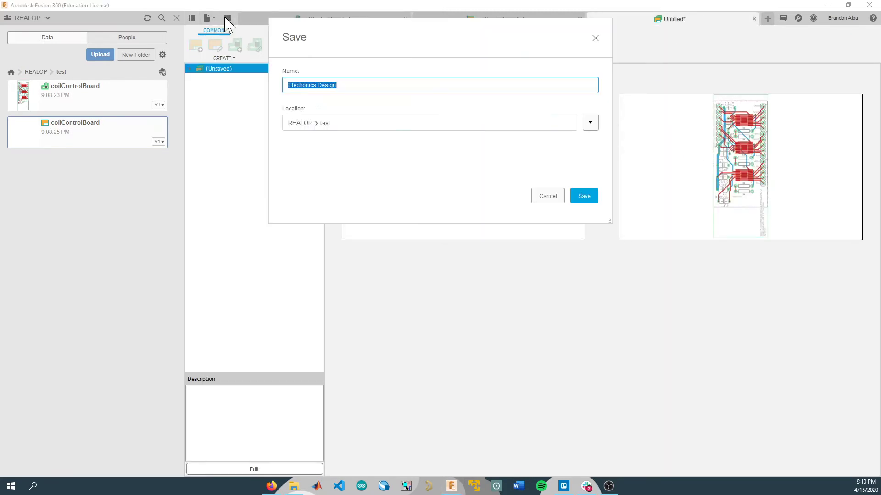
click(584, 196)
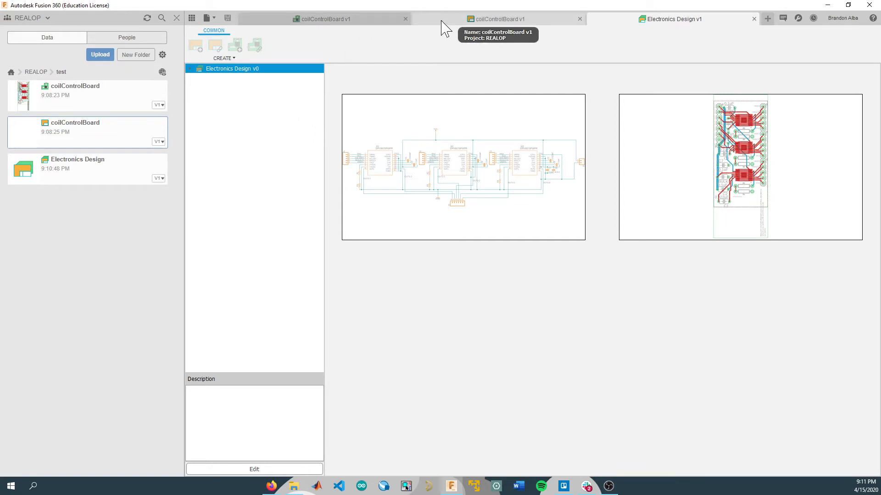
Step: Switch between the linked coilControlBoard schematic and board and examine the circuit and the PCB layout
click(475, 21)
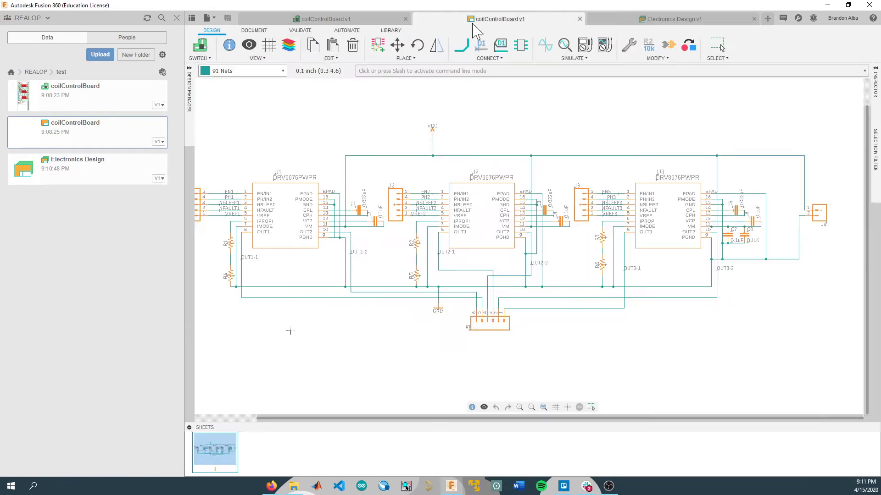
scroll(259, 109, down, 1)
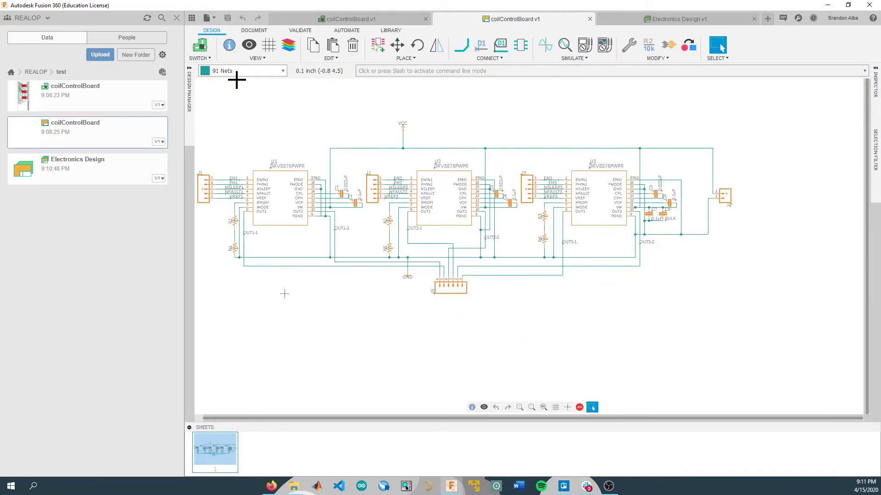
click(194, 46)
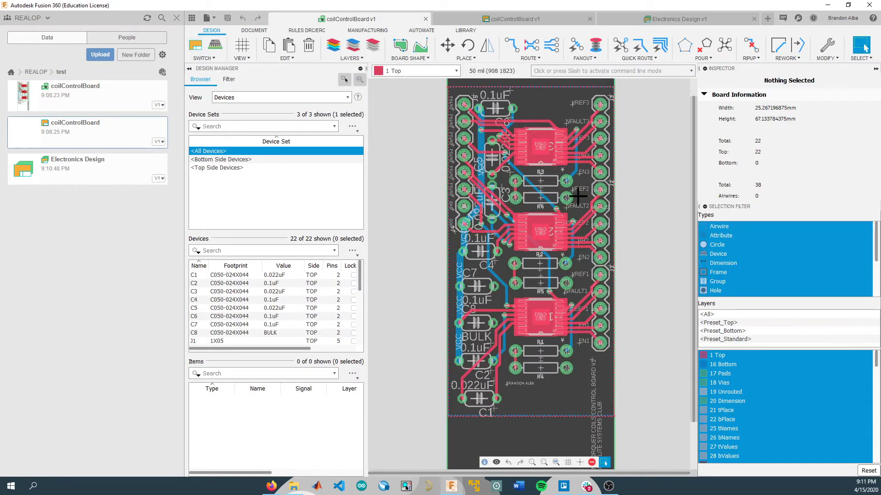
scroll(555, 247, up, 2)
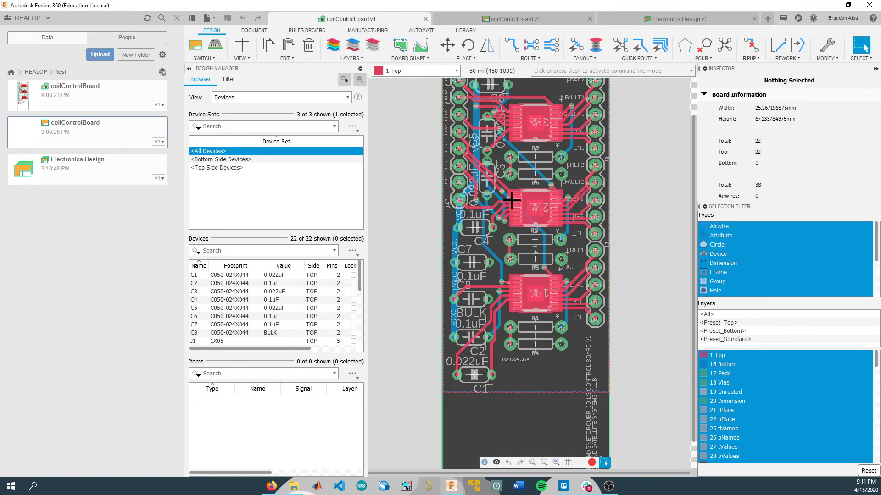
scroll(503, 252, up, 3)
scroll(456, 218, down, 5)
scroll(457, 217, down, 1)
middle_drag(457, 218, 488, 267)
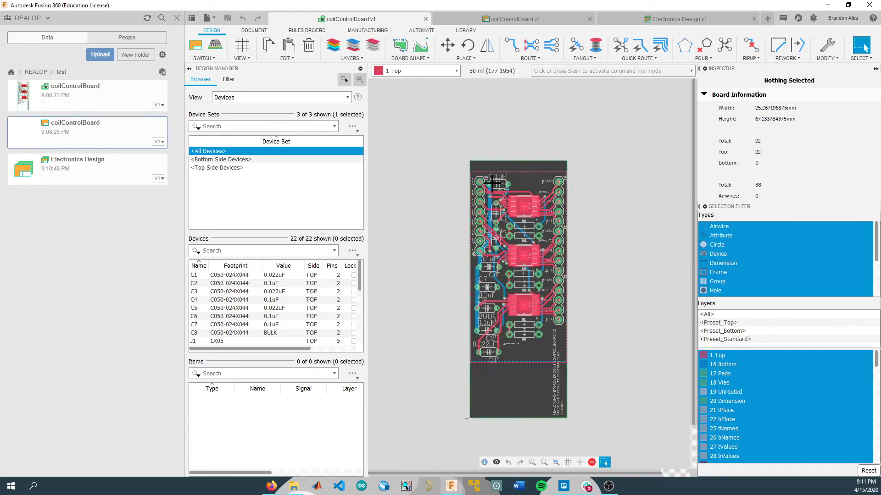
click(498, 17)
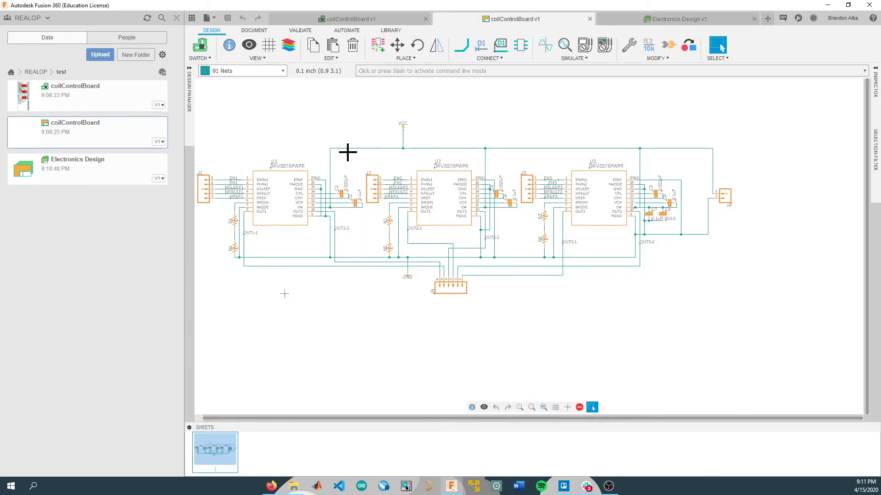
middle_drag(348, 152, 403, 167)
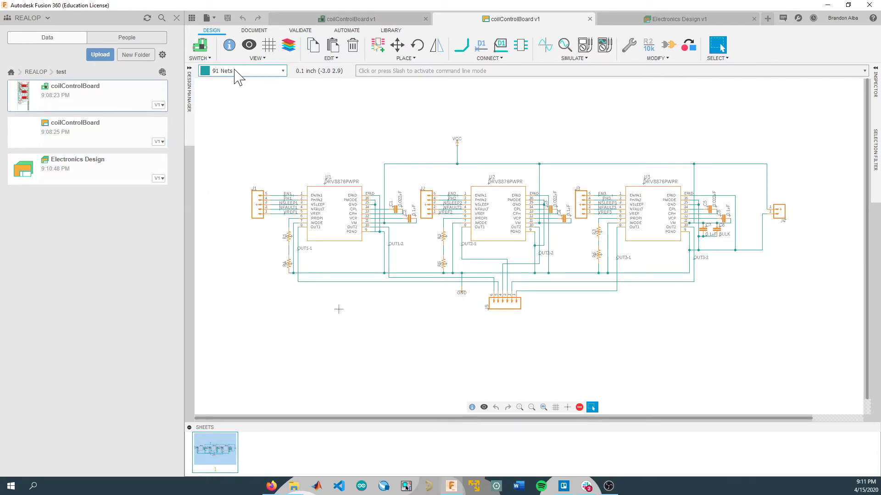
Step: Bring the coilControlBoard board layout to the front and generate a 3D PCB from it
click(350, 23)
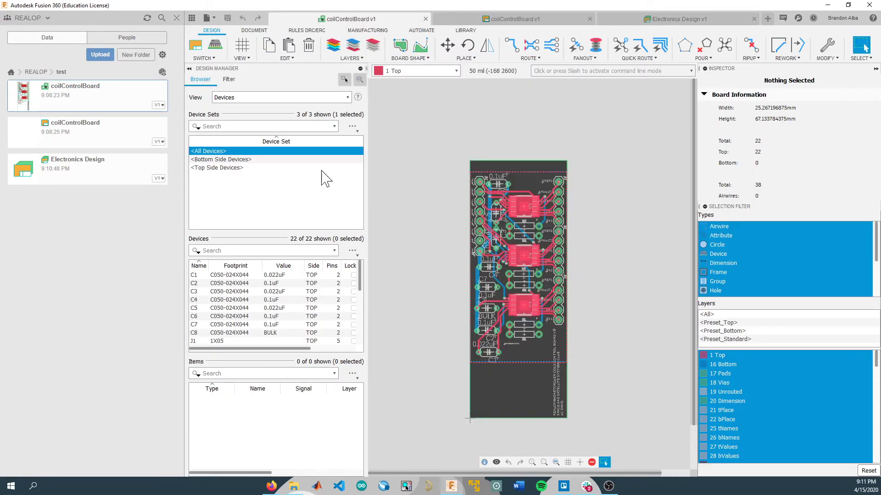
middle_drag(538, 178, 536, 139)
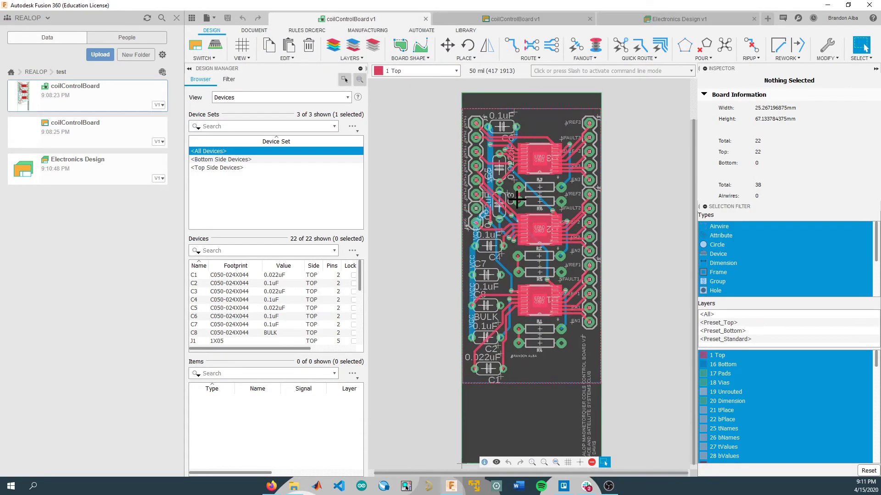
mouse_move(517, 199)
middle_down()
mouse_move(513, 166)
mouse_move(492, 204)
mouse_move(496, 188)
mouse_move(479, 181)
middle_up()
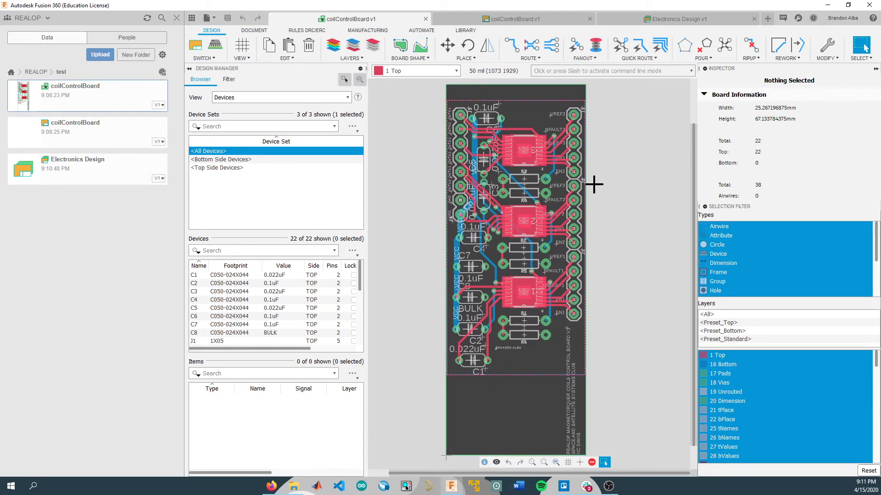
click(214, 47)
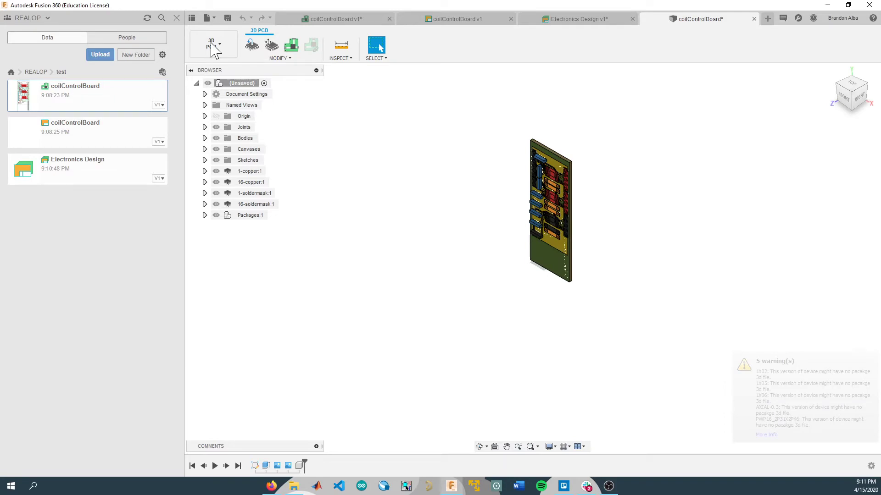
Step: Examine the 3D PCB of the coil control board and its component packages from a different angle
scroll(508, 163, down, 2)
scroll(507, 163, up, 5)
middle_drag(651, 161, 554, 146)
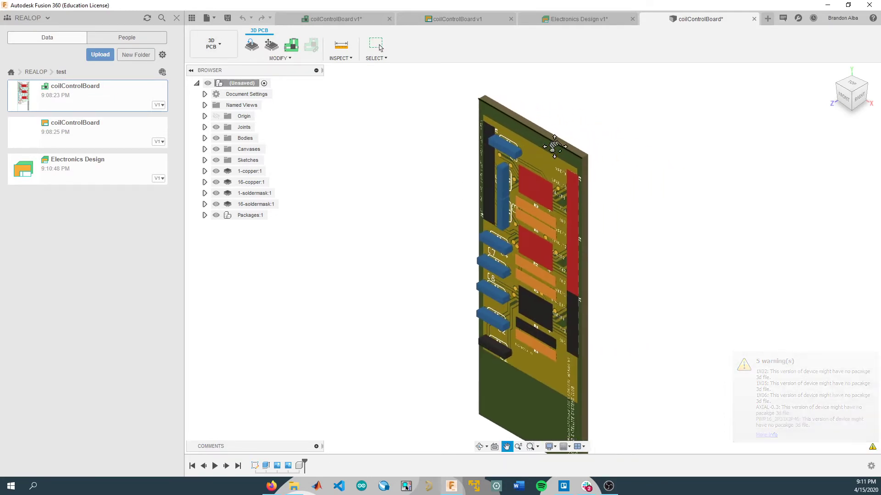
scroll(452, 183, up, 3)
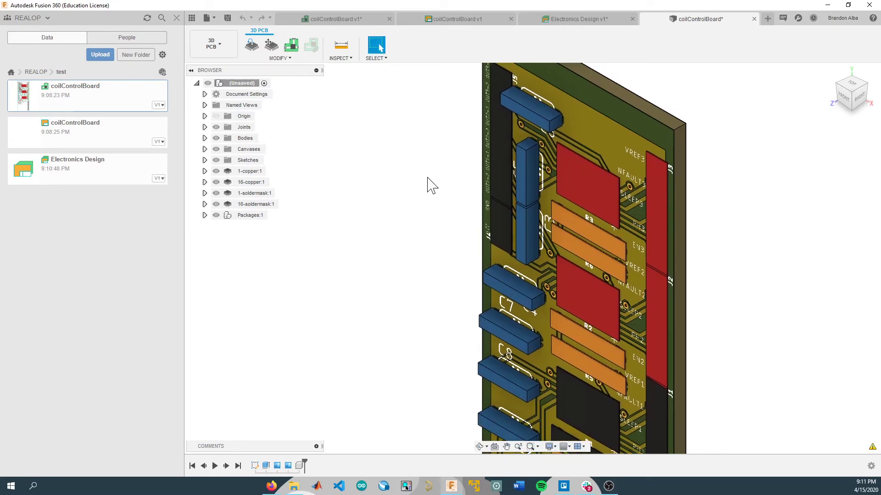
click(478, 446)
drag(422, 358, 418, 283)
key(Escape)
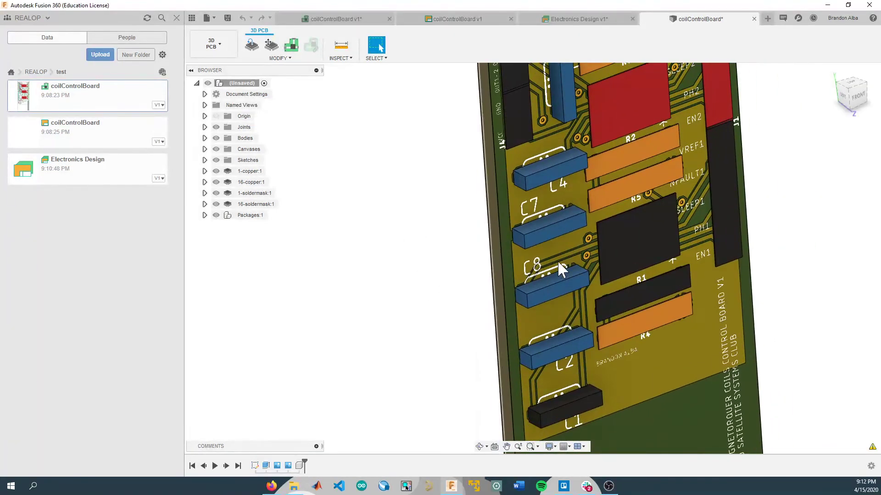
scroll(562, 260, down, 1)
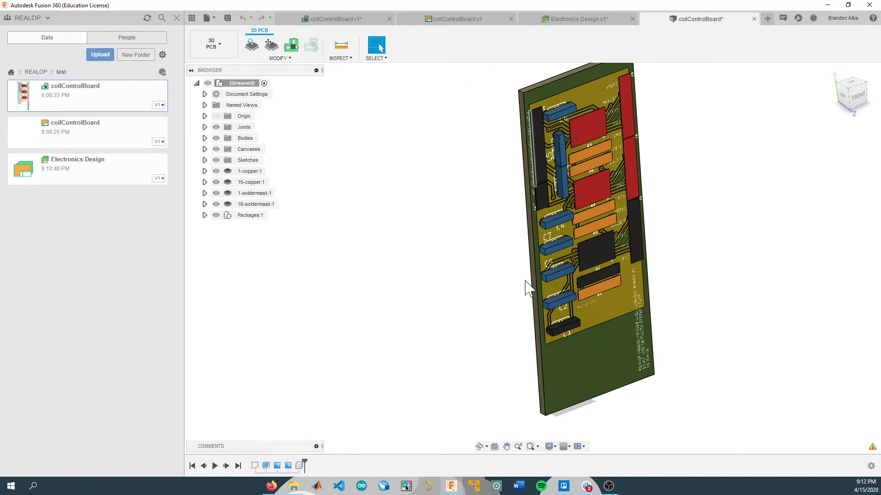
middle_drag(589, 137, 511, 178)
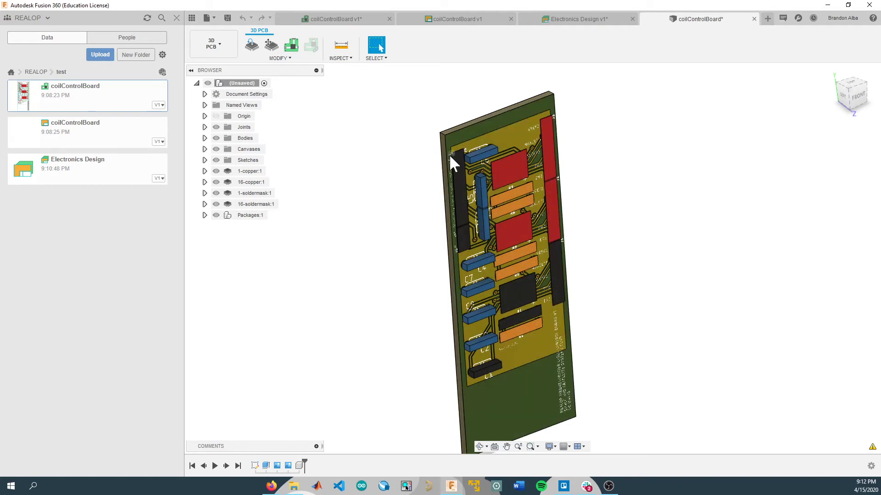
middle_drag(505, 260, 457, 184)
middle_drag(360, 180, 386, 231)
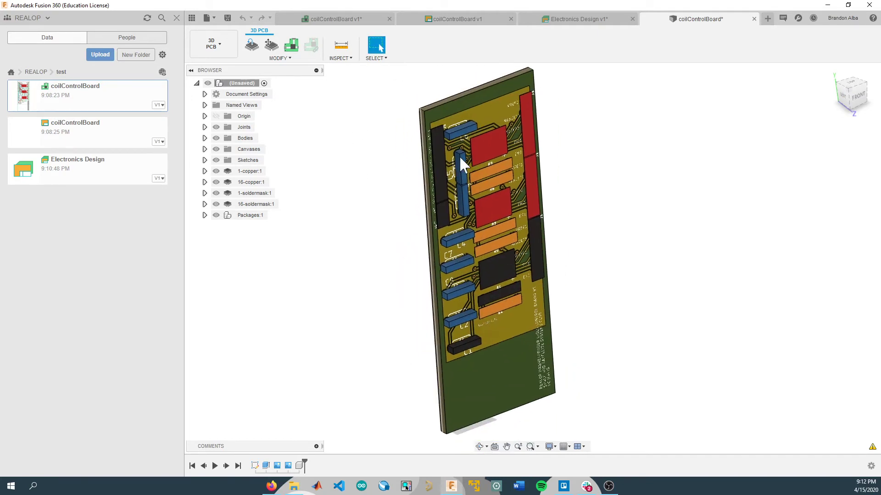
click(206, 21)
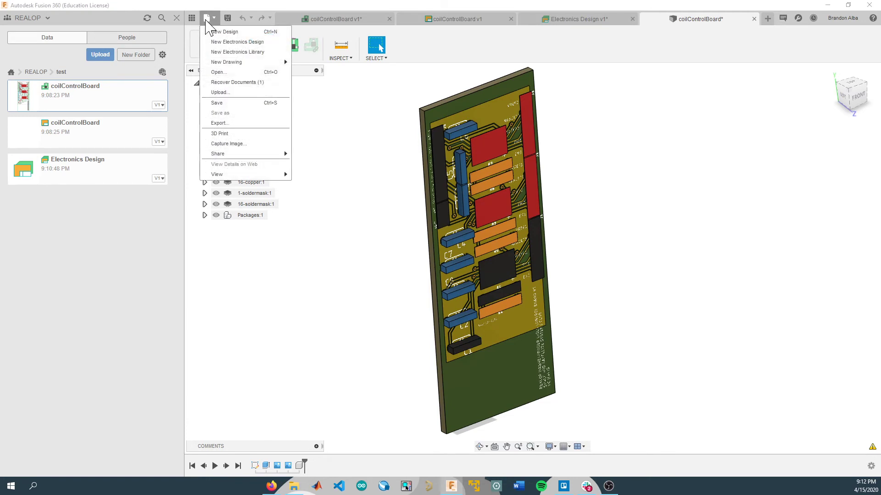
click(227, 126)
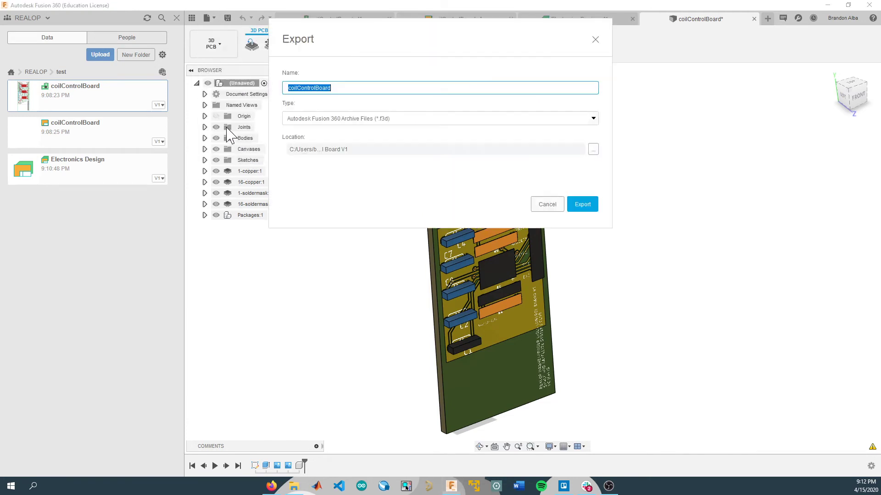
click(350, 120)
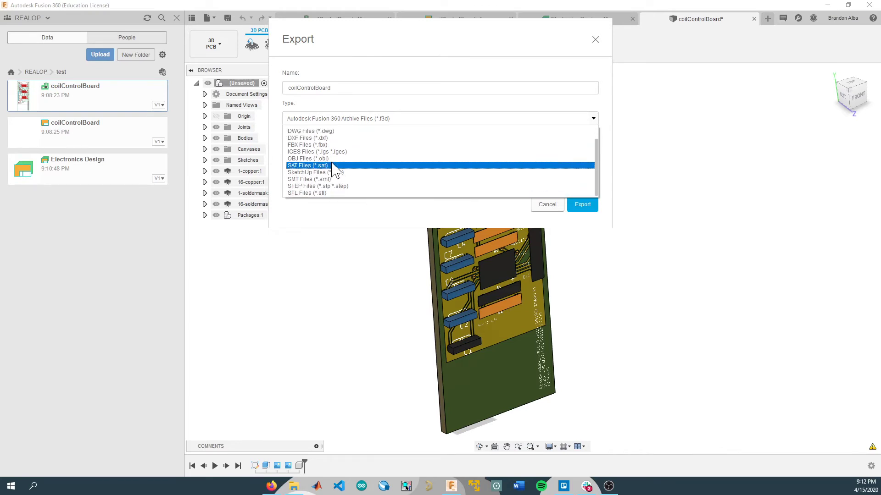
click(412, 224)
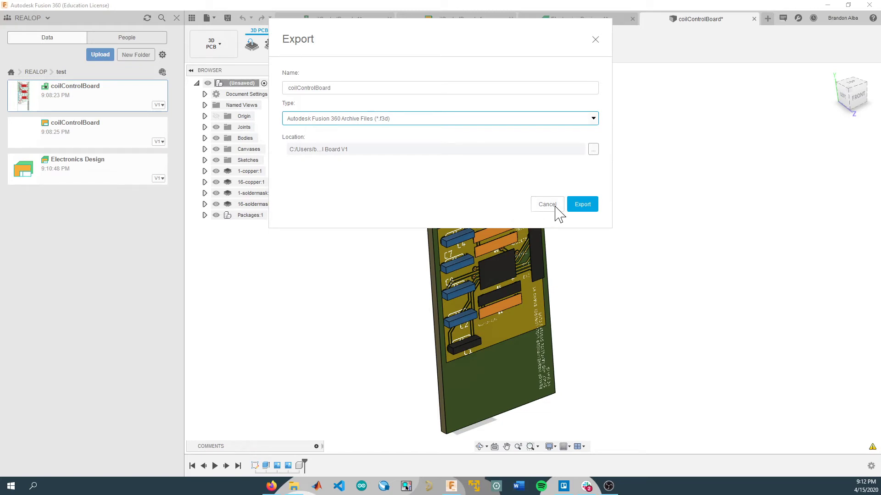
click(595, 40)
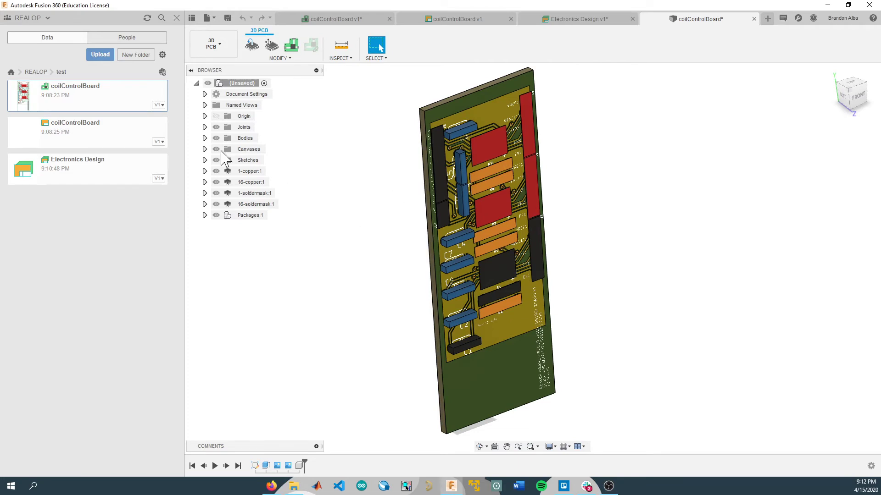
Step: Save the 3D PCB as coilControlBoard in REALOP > test
click(230, 21)
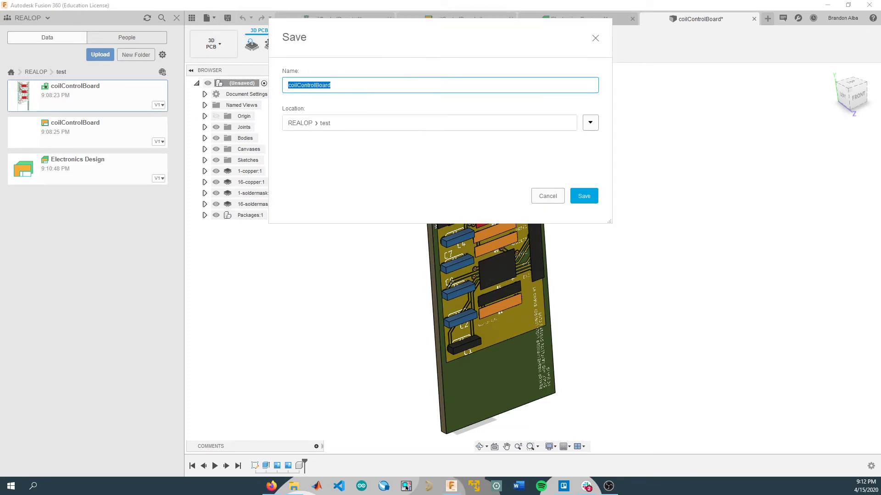
click(583, 200)
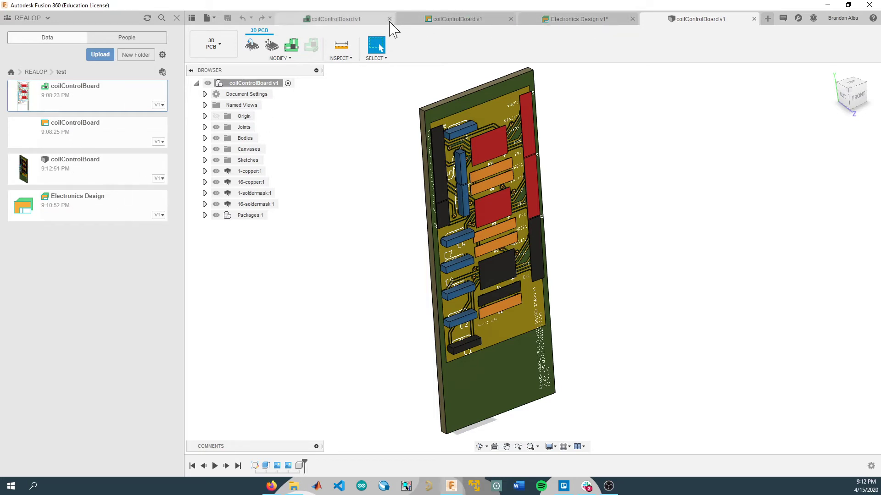
Step: Check the coilControlBoard schematic, board and 3D PCB in turn, and bring the Electronics Design overview to the front
click(461, 19)
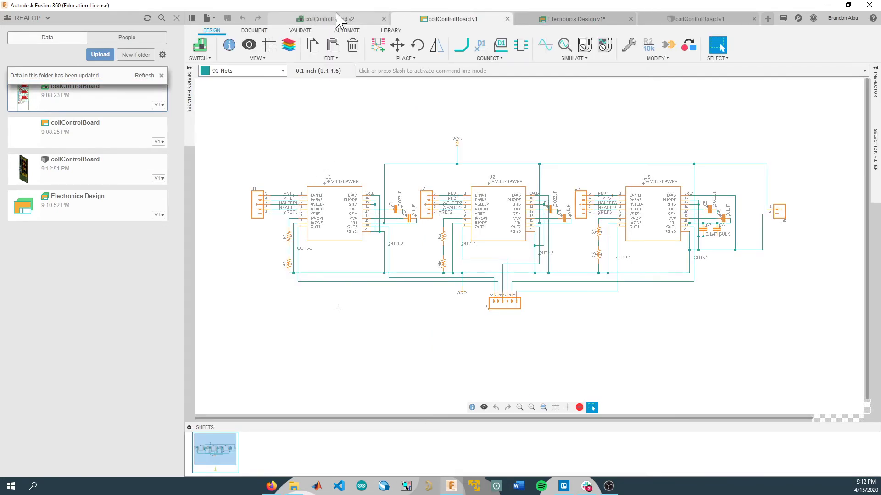
click(700, 19)
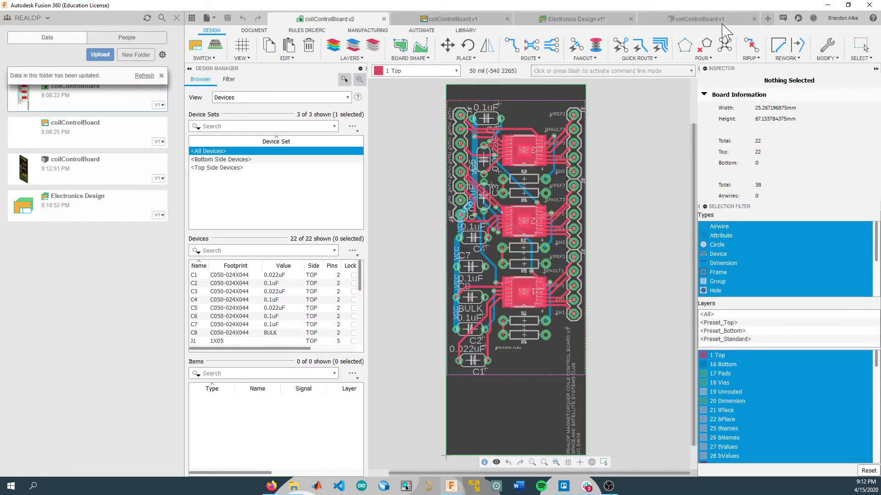
click(576, 19)
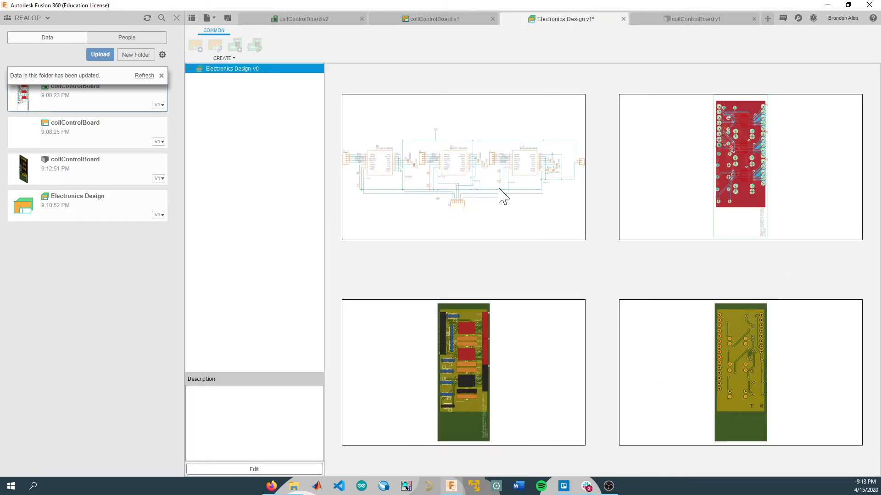
Step: Open the flightComputer 3D PCB from the REALOP project's Flight Computer folder and examine its board and component packages
click(161, 75)
click(33, 72)
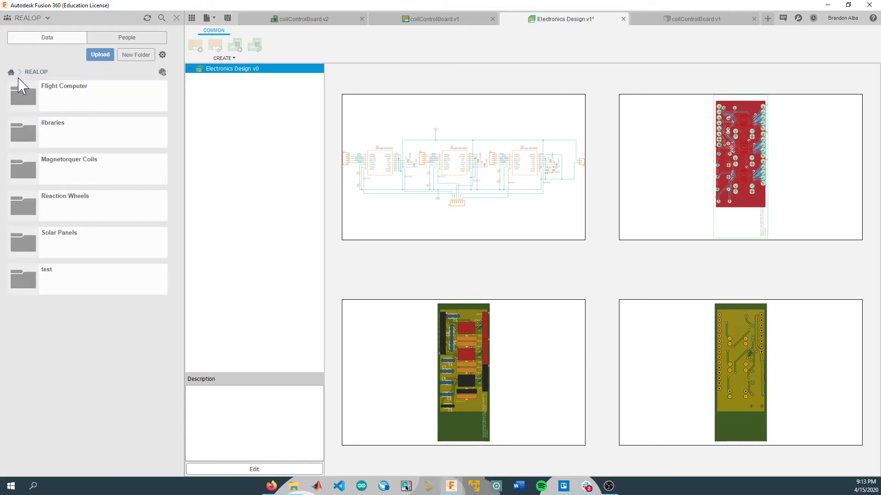
click(65, 103)
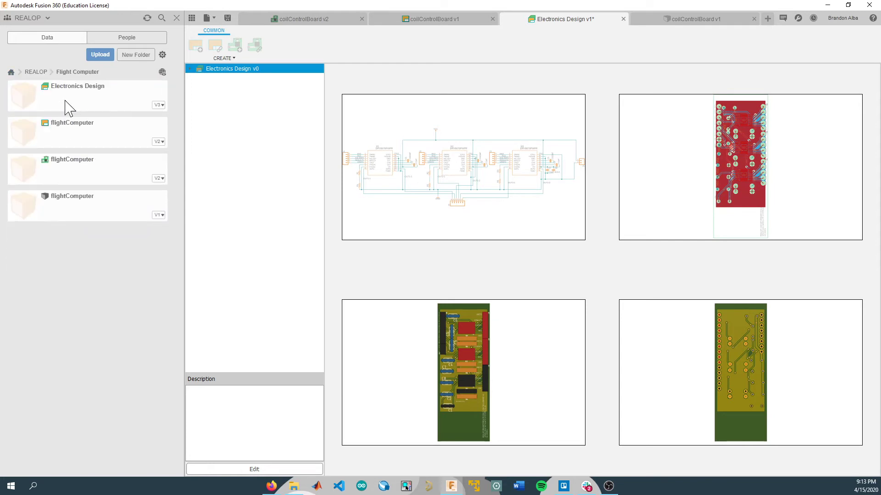
double_click(76, 211)
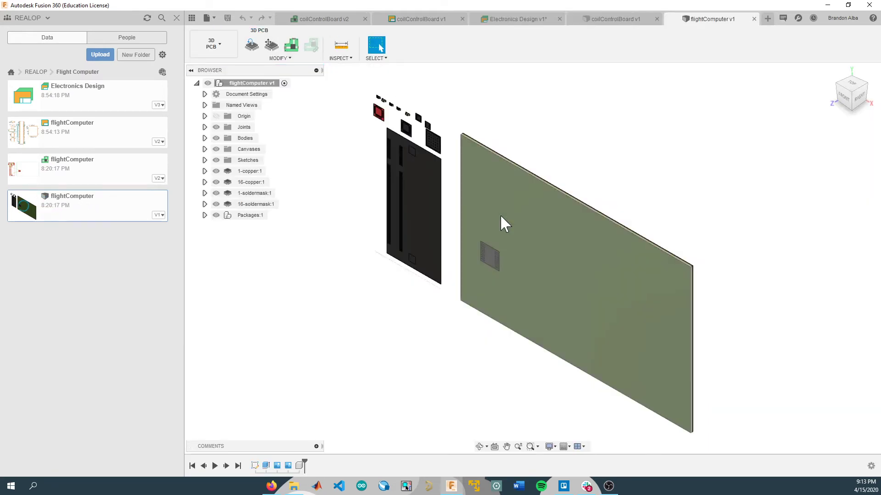
scroll(500, 212, up, 3)
scroll(501, 212, down, 6)
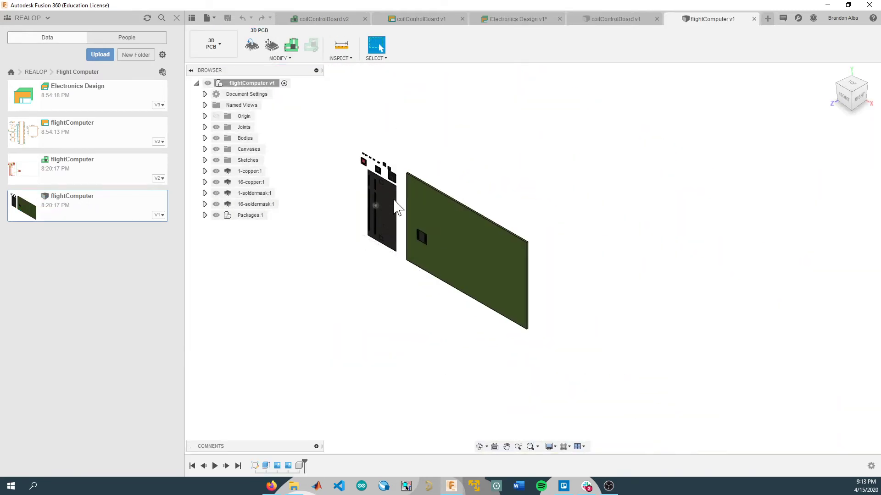
scroll(398, 208, up, 5)
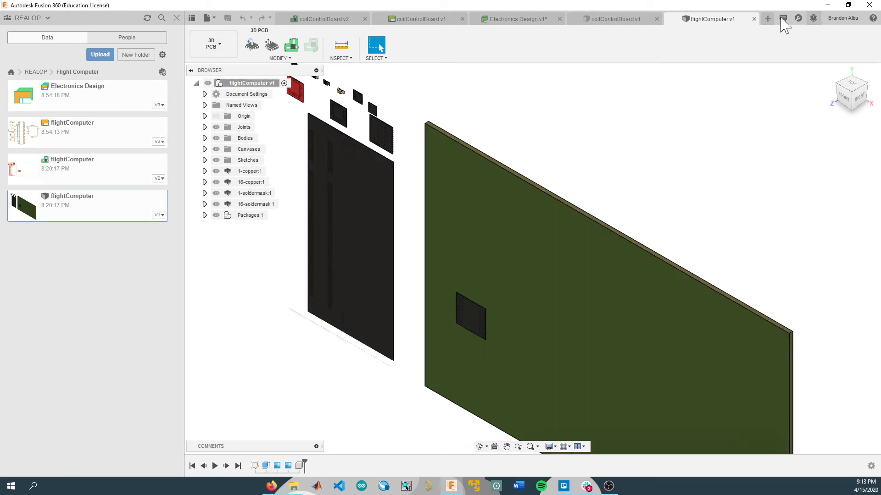
Step: Close the flightComputer 3D PCB, the coilControlBoard 3D PCB, the Electronics Design, and the coilControlBoard schematic and board
click(754, 19)
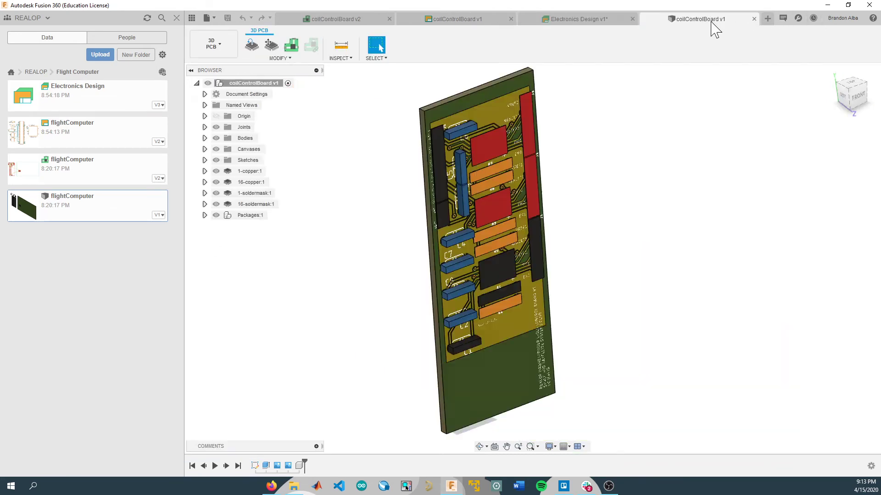
click(754, 19)
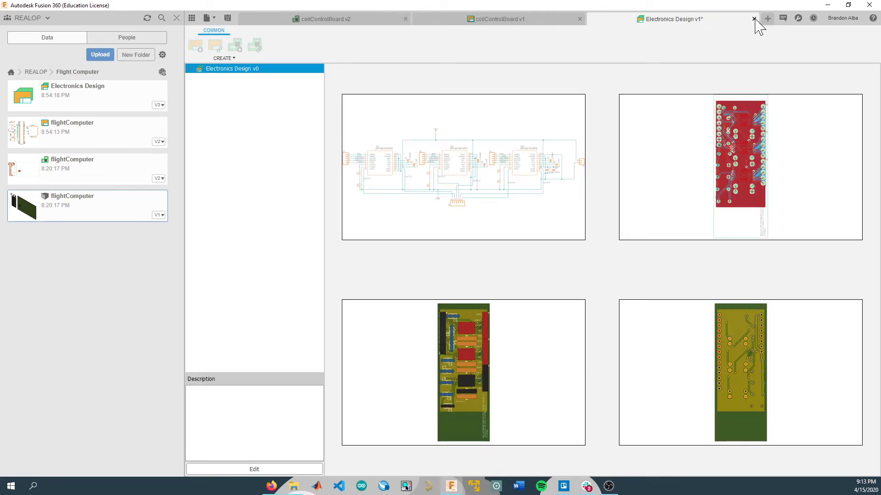
click(753, 19)
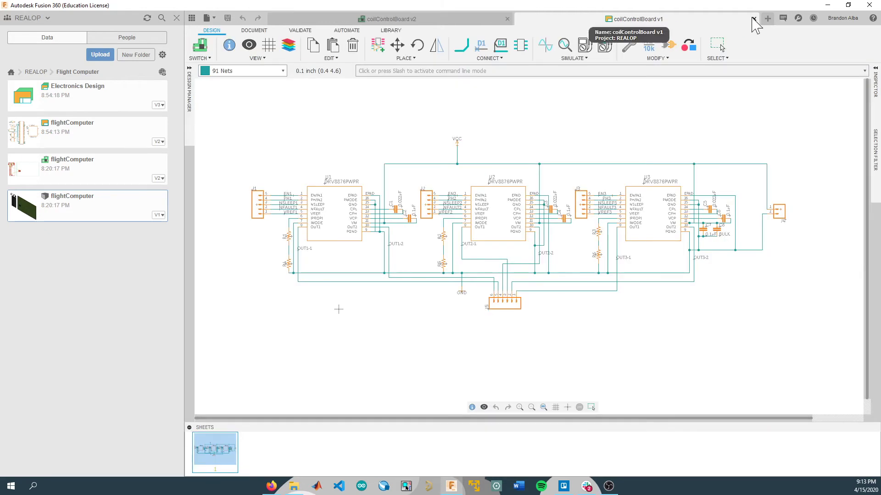
click(754, 19)
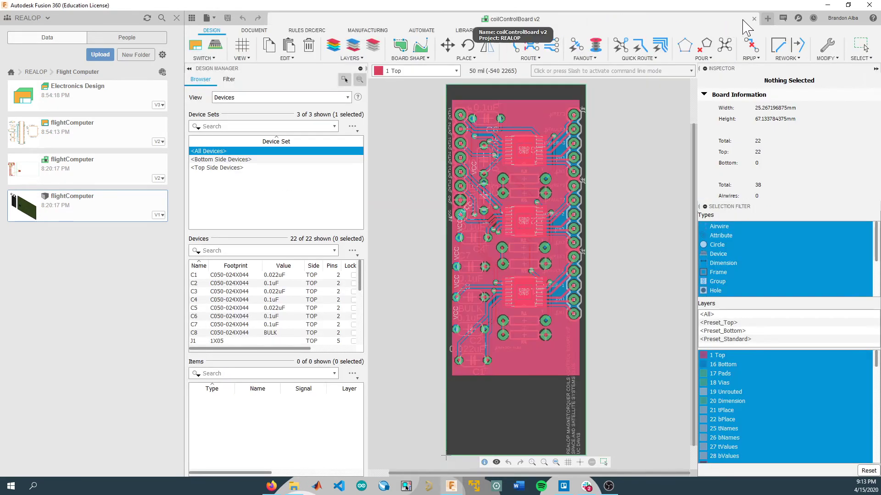
click(753, 18)
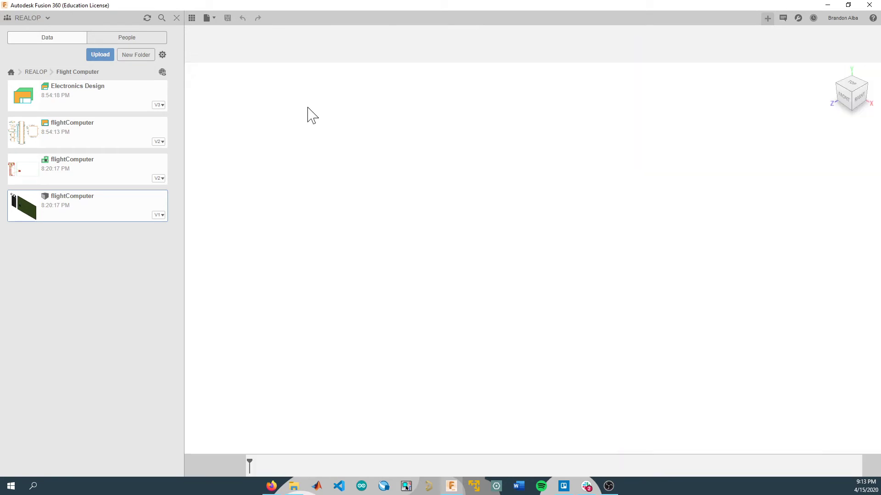
Step: Open the flightComputer schematic from the Flight Computer folder of the REALOP project
click(43, 72)
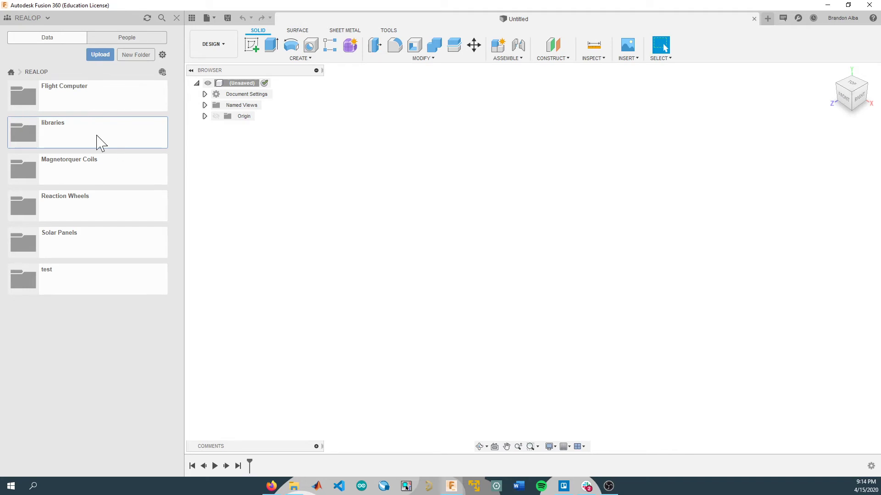
double_click(87, 93)
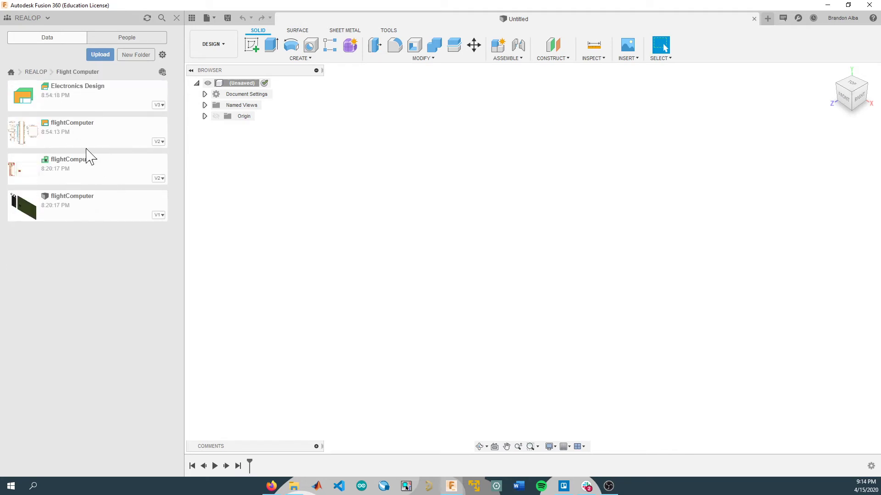
double_click(86, 139)
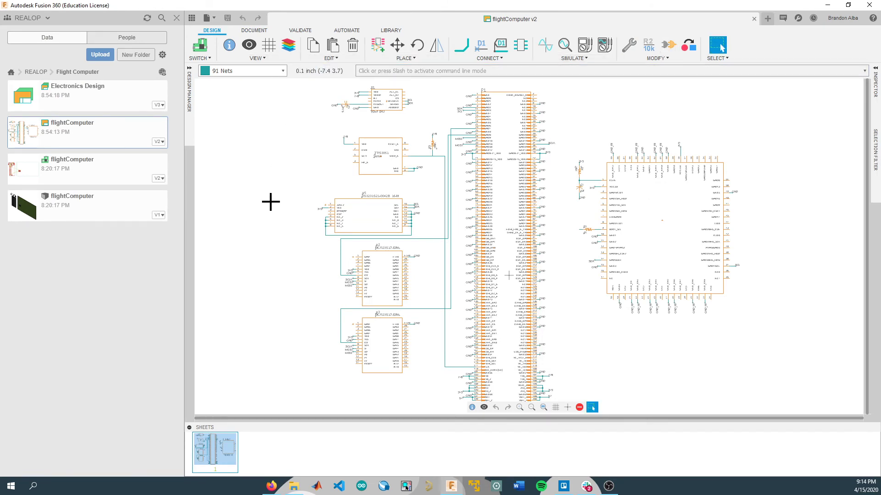
Step: Expand the Design Manager and the Inspector with its selection filter, and look at the compute module in the schematic
mouse_move(193, 75)
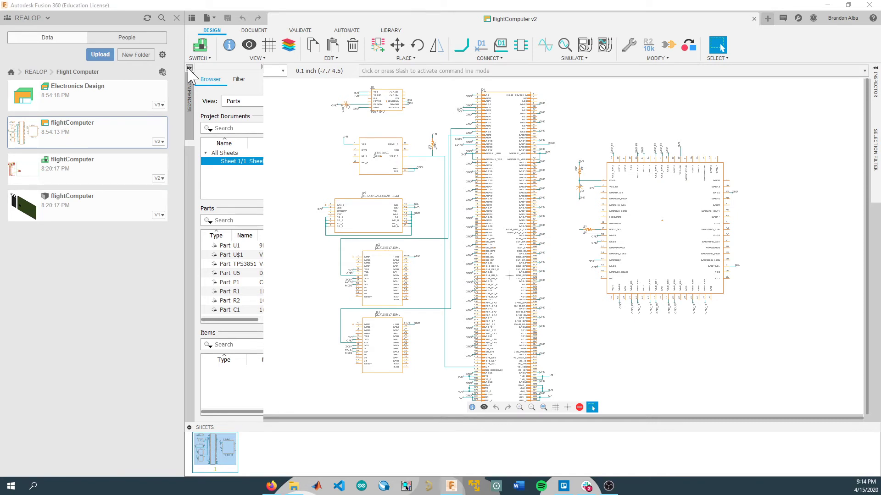
click(189, 69)
click(874, 80)
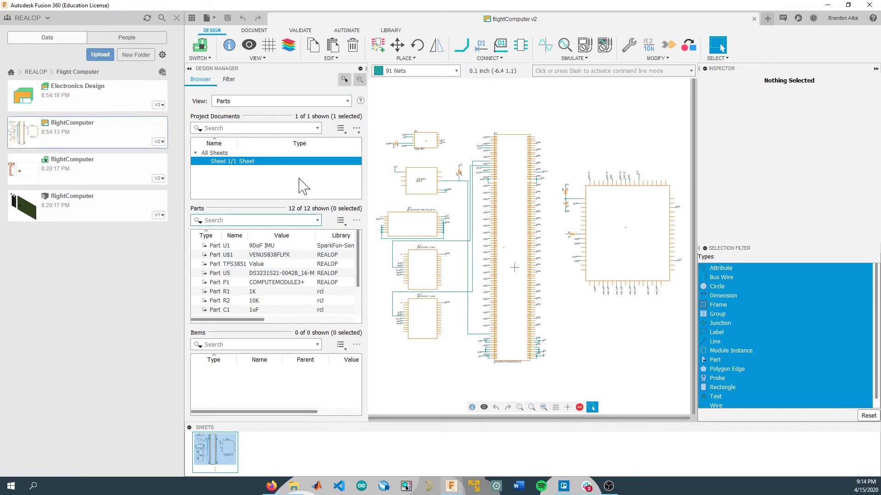
scroll(533, 232, up, 6)
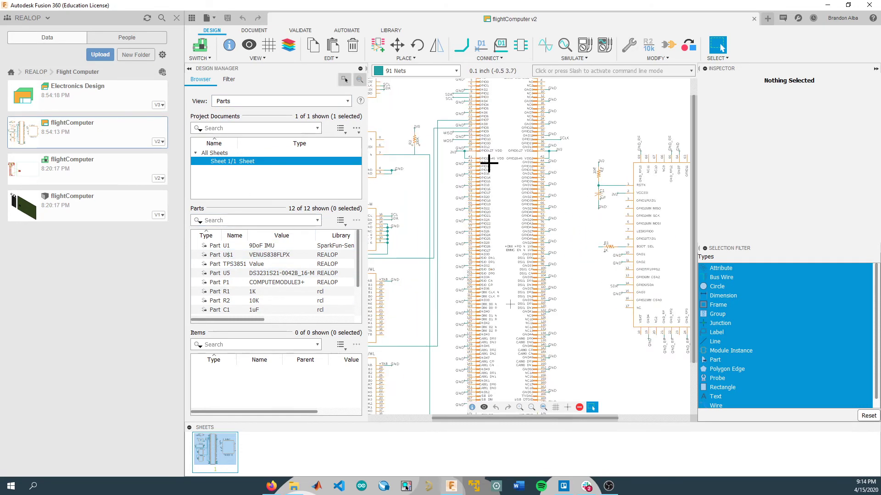
middle_drag(489, 164, 541, 227)
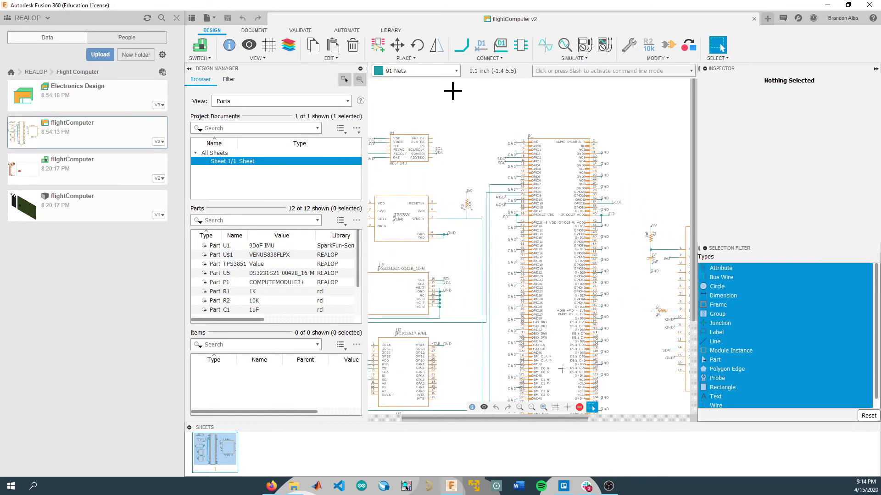
Step: Start adding a part to the flightComputer schematic and look through the component libraries on offer
click(496, 58)
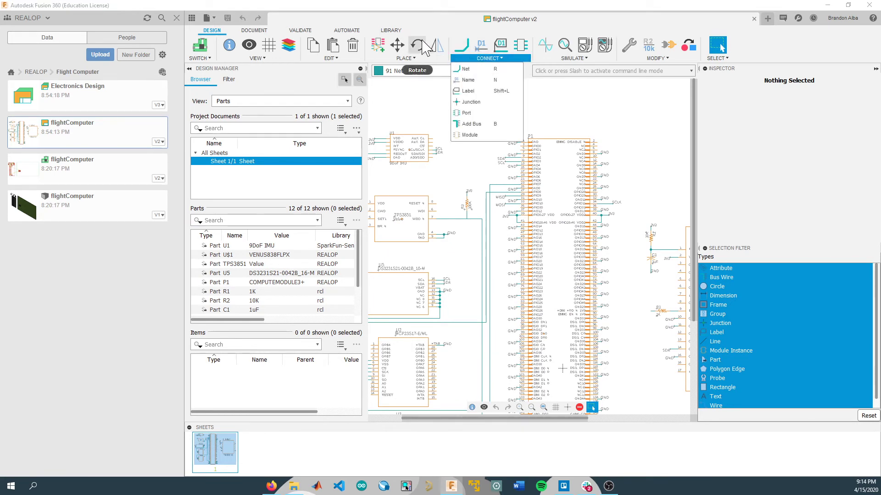
click(377, 49)
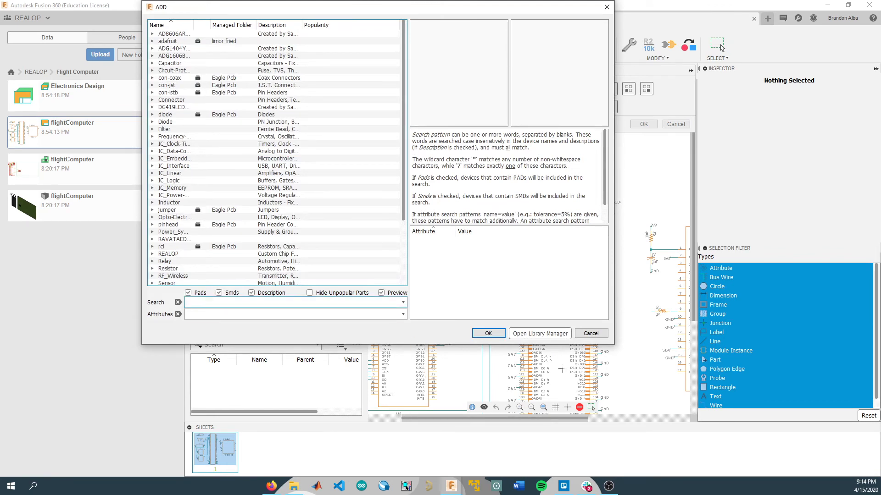
scroll(220, 192, down, 4)
scroll(184, 243, up, 4)
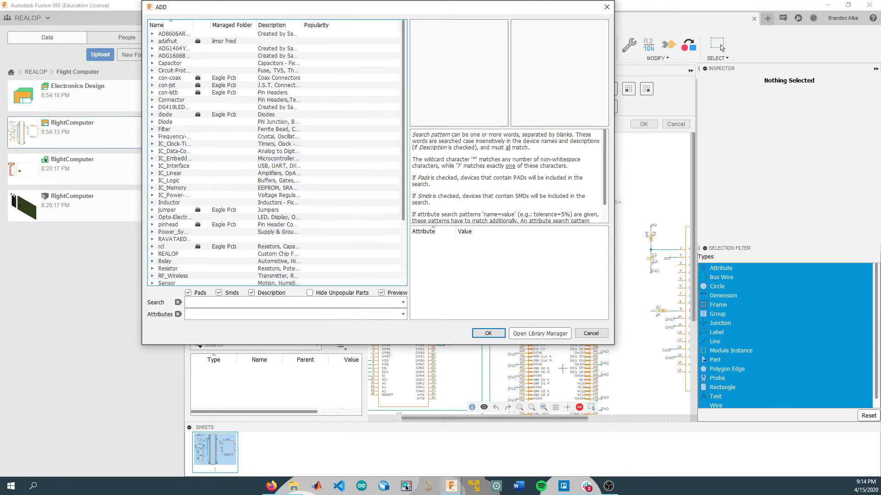
scroll(214, 254, down, 4)
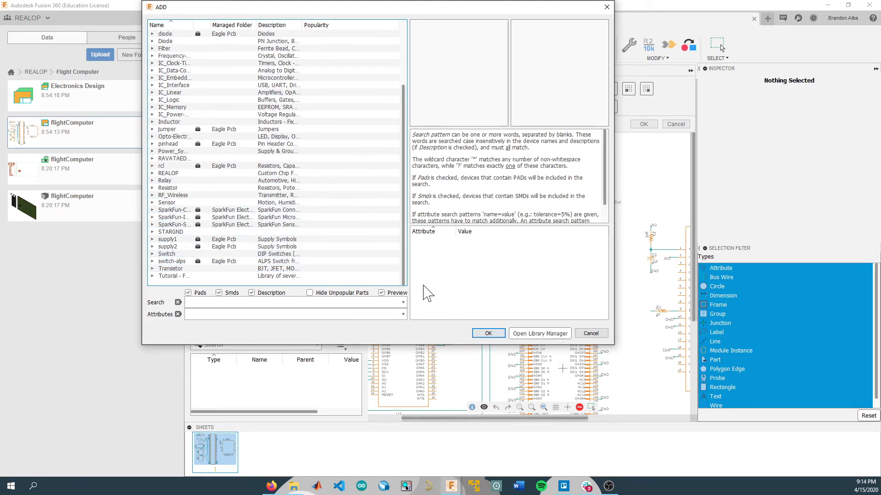
scroll(385, 268, up, 4)
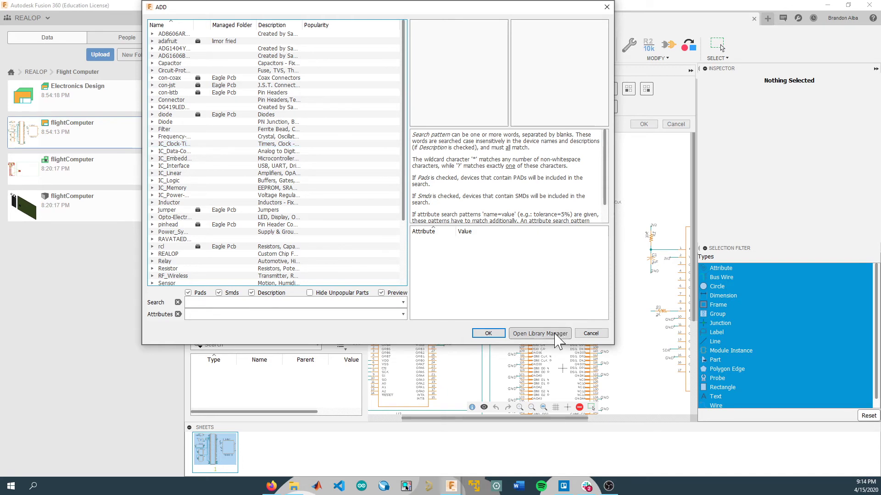
Step: Open the Library Manager from the part chooser and review the libraries used in the current design
click(539, 333)
drag(583, 153, 440, 43)
drag(315, 140, 291, 106)
click(333, 121)
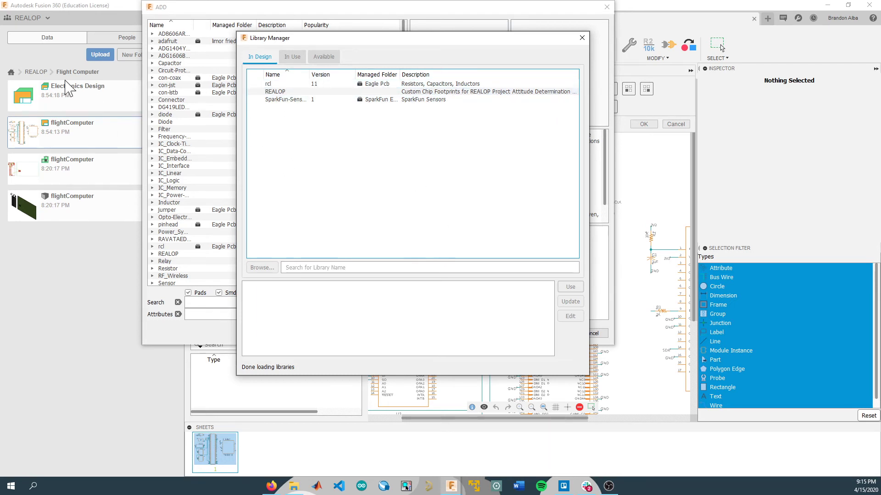
drag(356, 39, 404, 27)
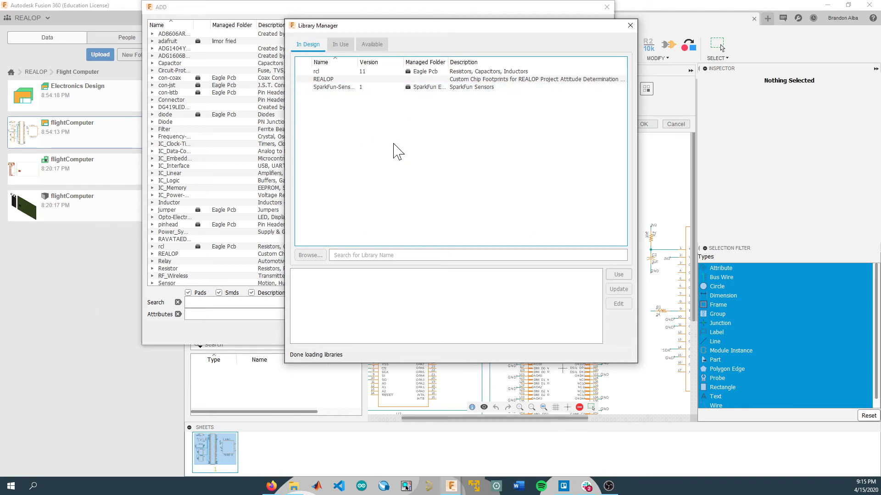
Step: Browse the REALOP team project's folders for a library to add to the available ones, and leave without selecting any
click(371, 45)
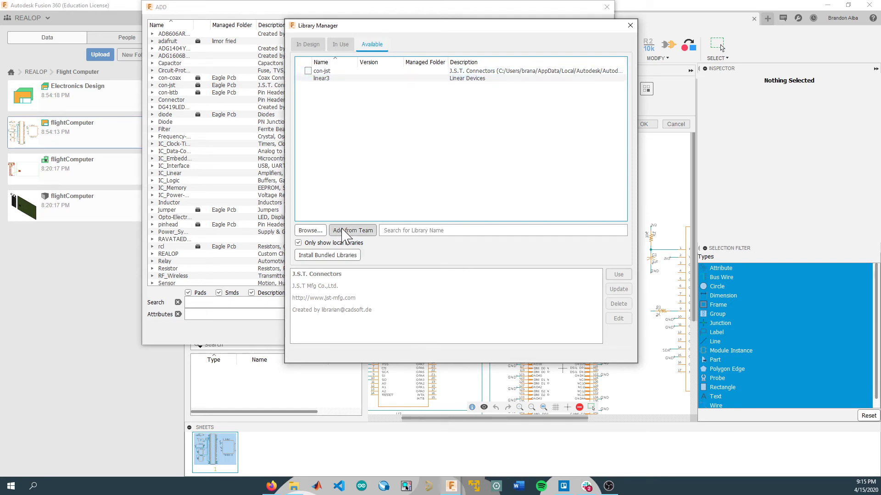
click(356, 230)
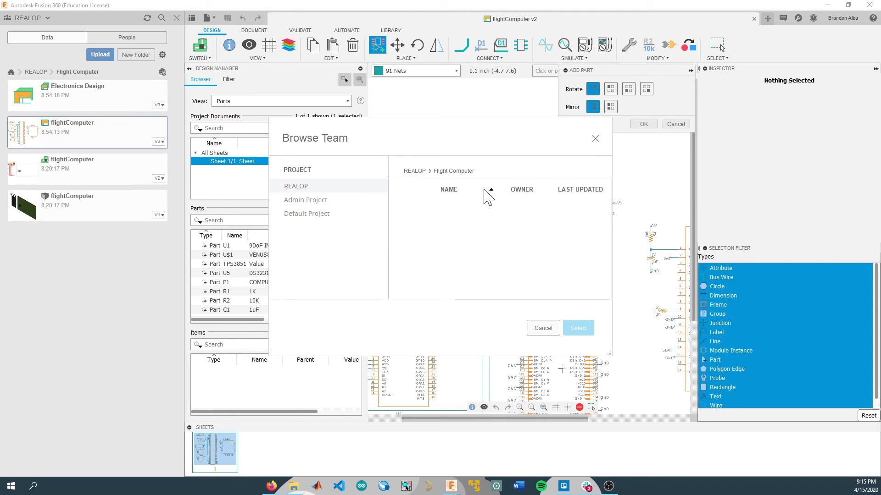
click(412, 173)
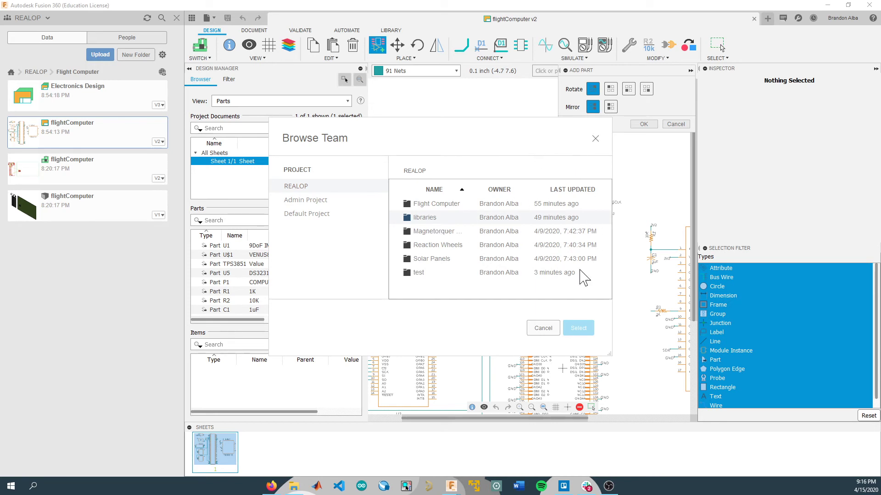
click(594, 140)
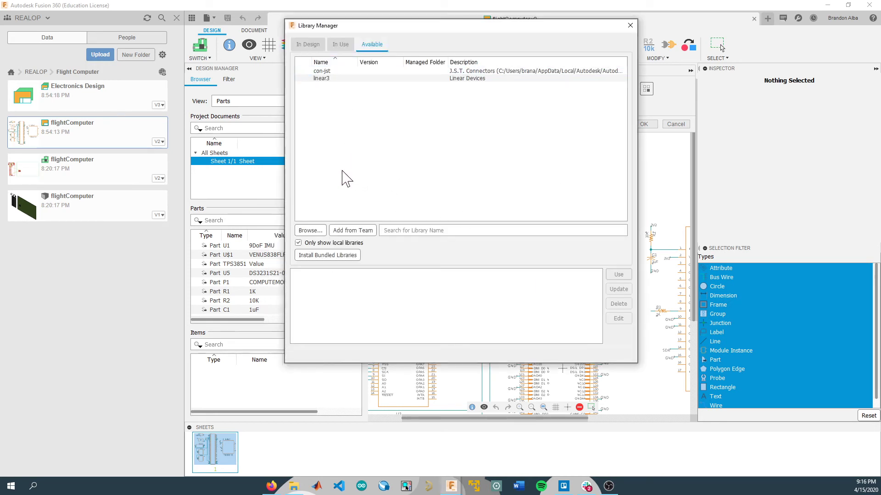
Step: Select the available linear3 library, review the in-design libraries again, and include non-local libraries in the available list
click(338, 78)
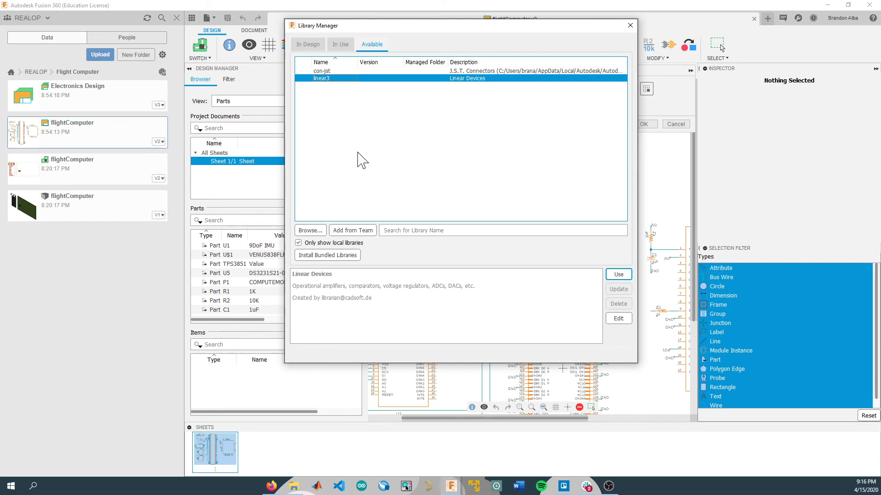
click(303, 48)
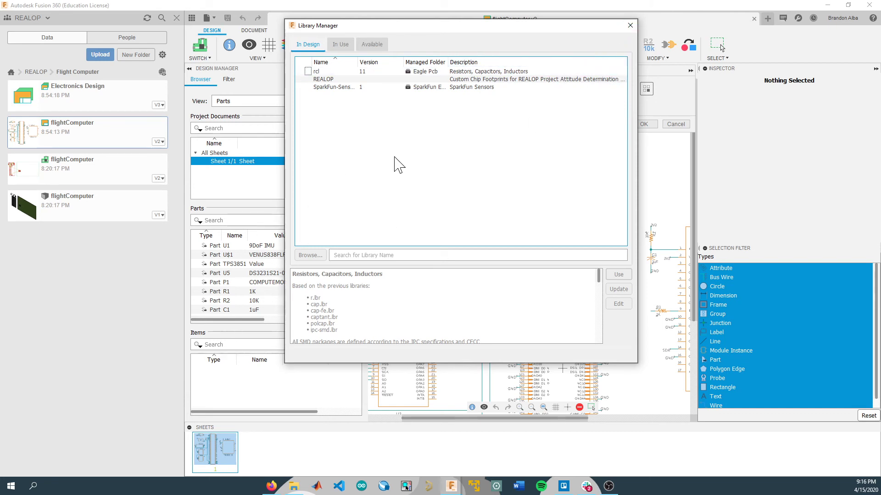
click(365, 49)
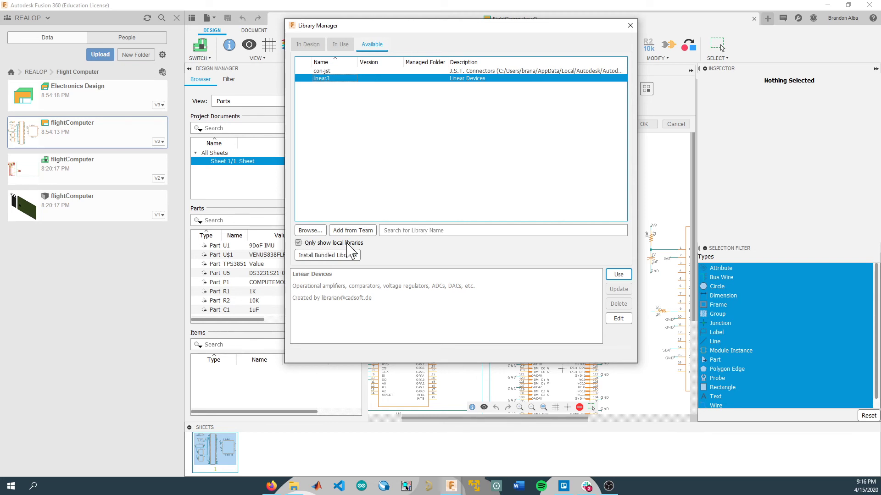
click(298, 243)
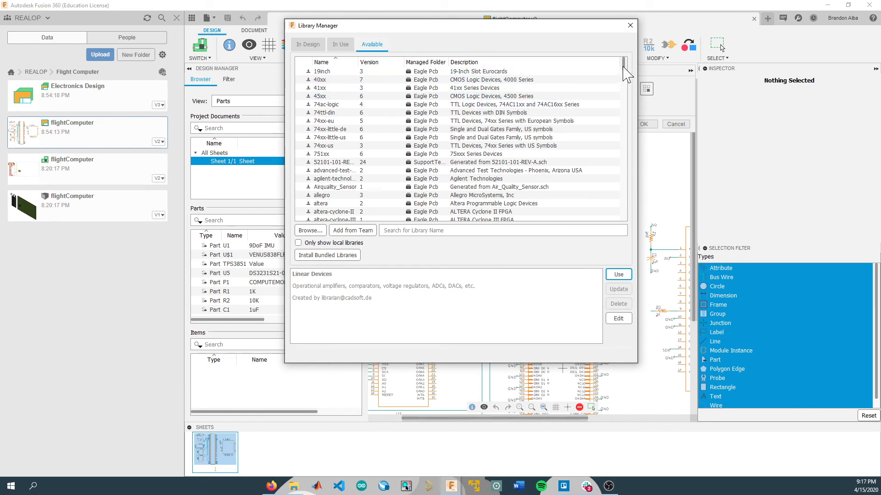
Step: Look through the available libraries, viewing the descriptions of sensor-heraeus, con-harting-v, con-lumberg and con-molex
drag(623, 66, 613, 138)
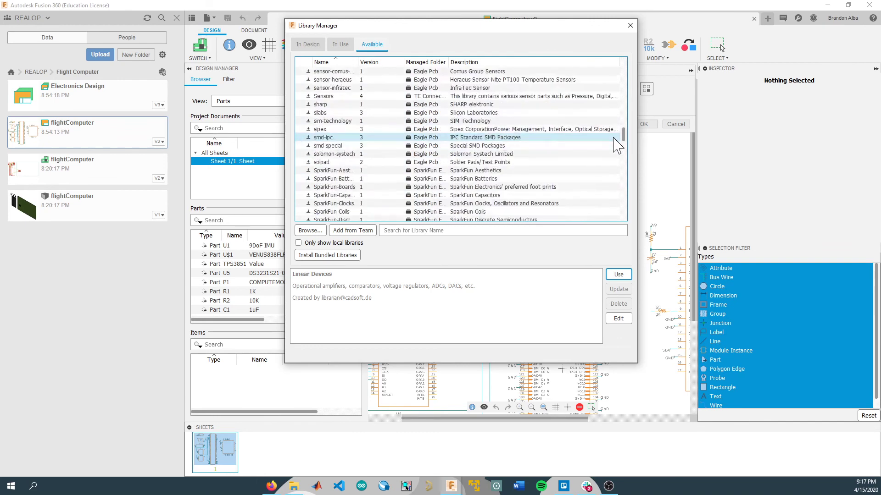
scroll(605, 140, up, 1)
click(408, 96)
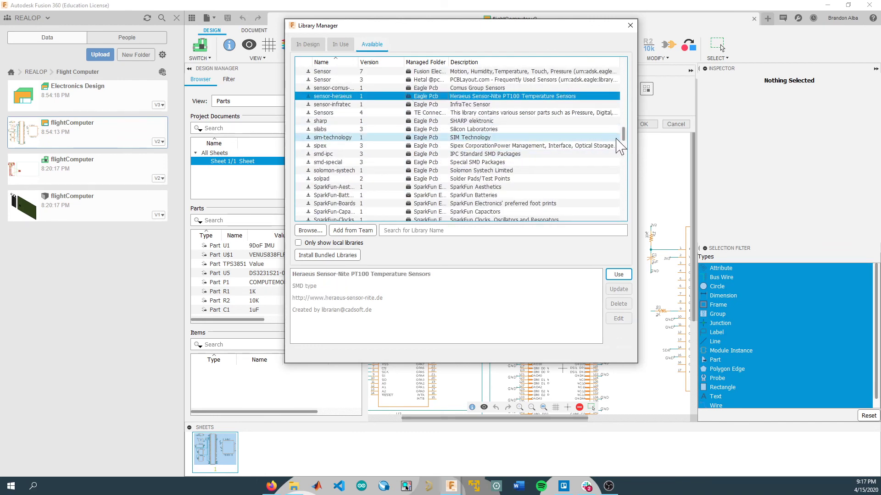
drag(624, 140, 624, 96)
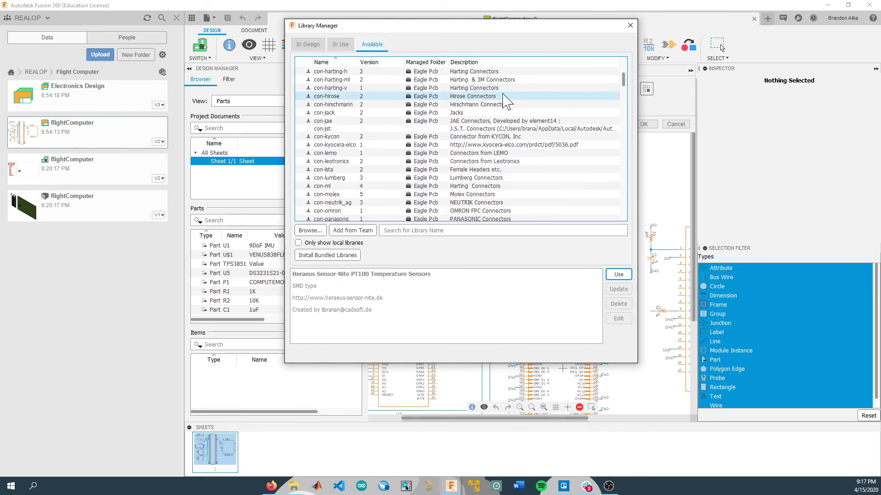
click(478, 88)
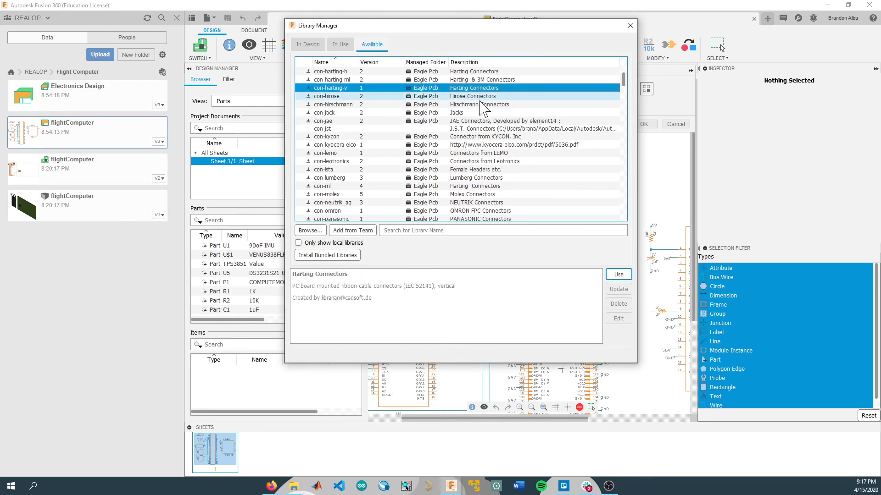
click(494, 179)
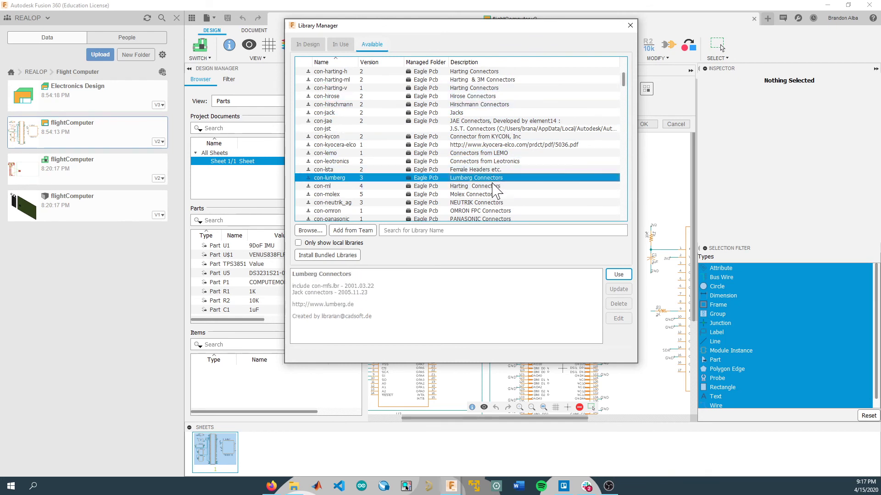
click(507, 194)
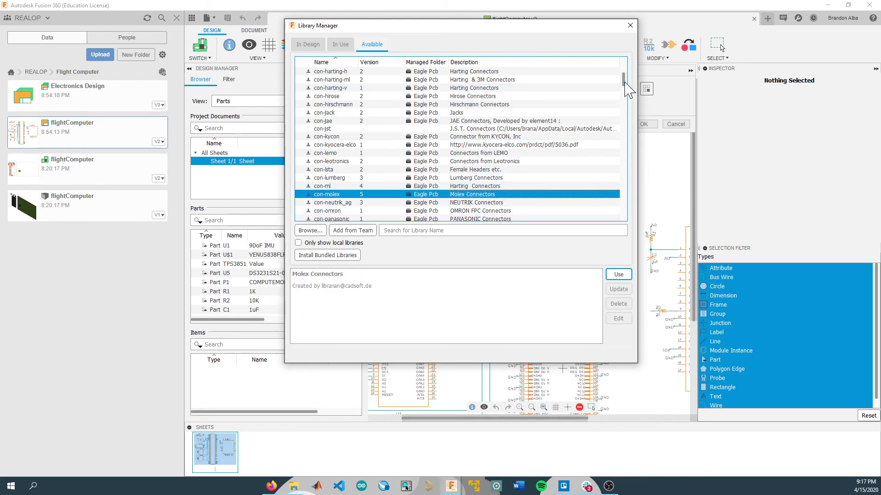
drag(625, 83, 622, 64)
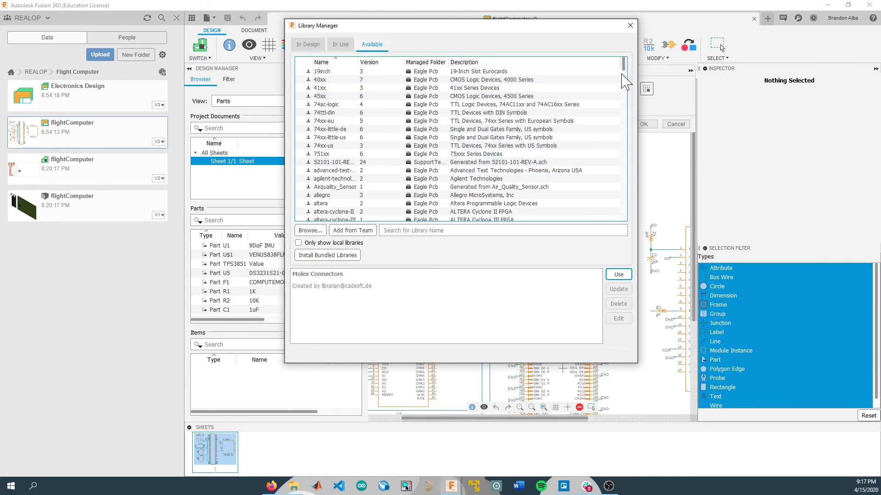
drag(623, 68, 581, 33)
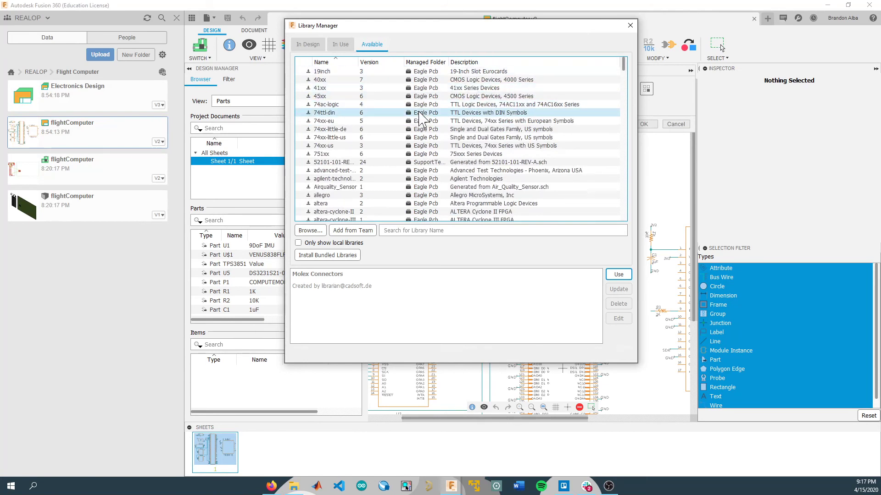
Step: Check the libraries in the current design against the available ones, and view the description of the 45xx library
click(308, 44)
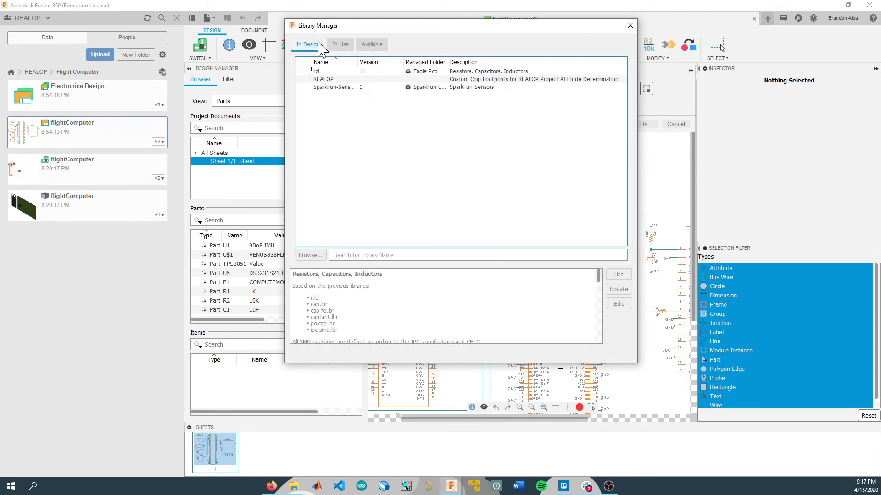
click(372, 45)
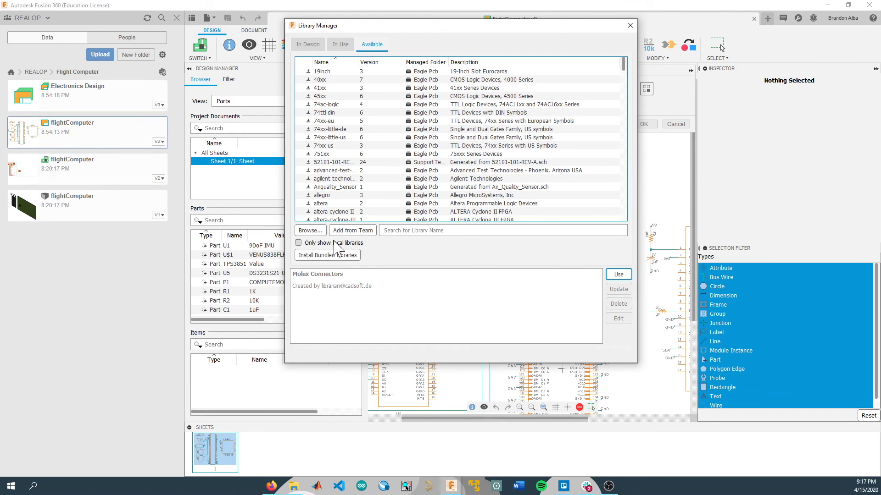
click(328, 98)
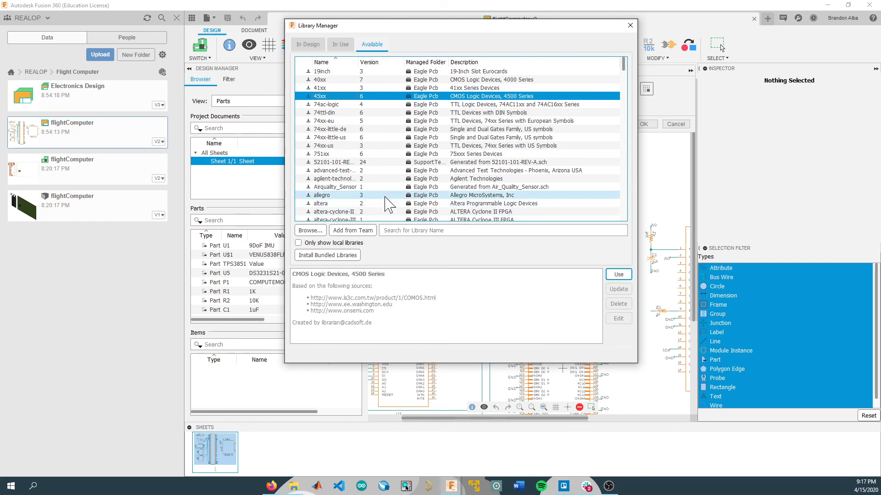
Step: Find the available SparkFun libraries and view several descriptions, including Aesthetics, Capacitors and Electromechanical Parts
drag(623, 64, 607, 151)
scroll(611, 156, up, 15)
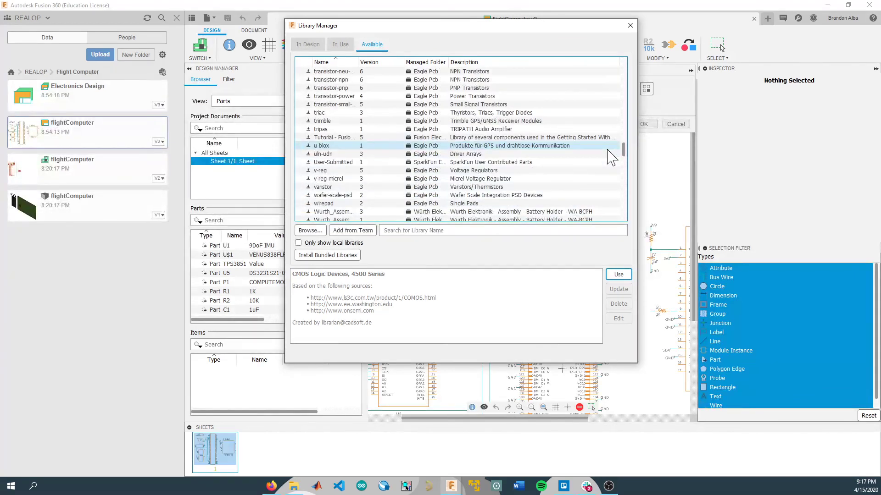
scroll(609, 143, down, 2)
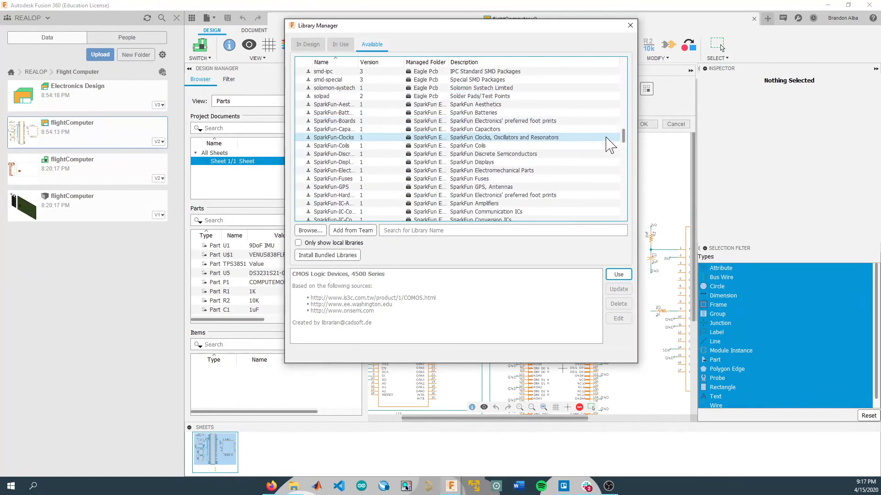
click(400, 88)
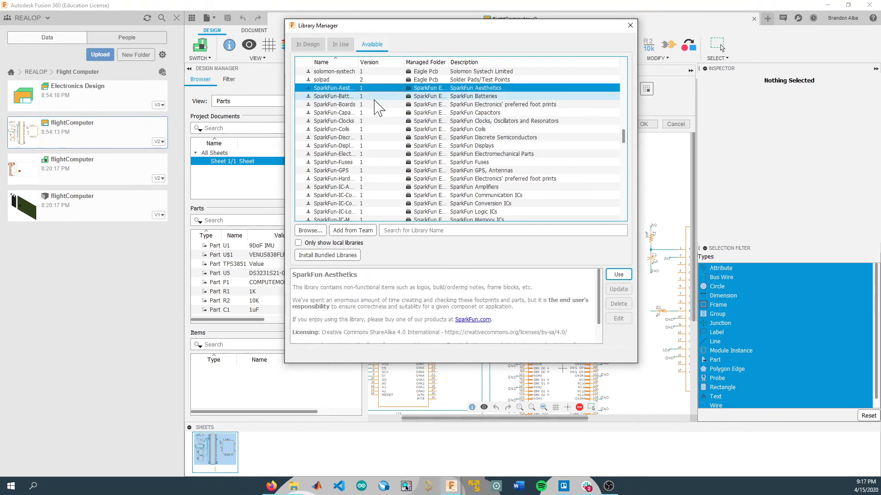
click(378, 96)
click(376, 104)
click(374, 112)
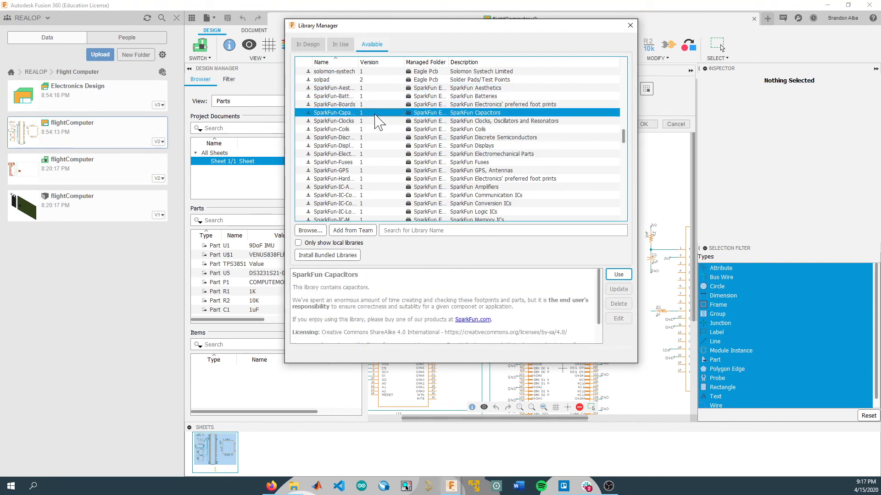
click(373, 129)
click(373, 145)
click(372, 153)
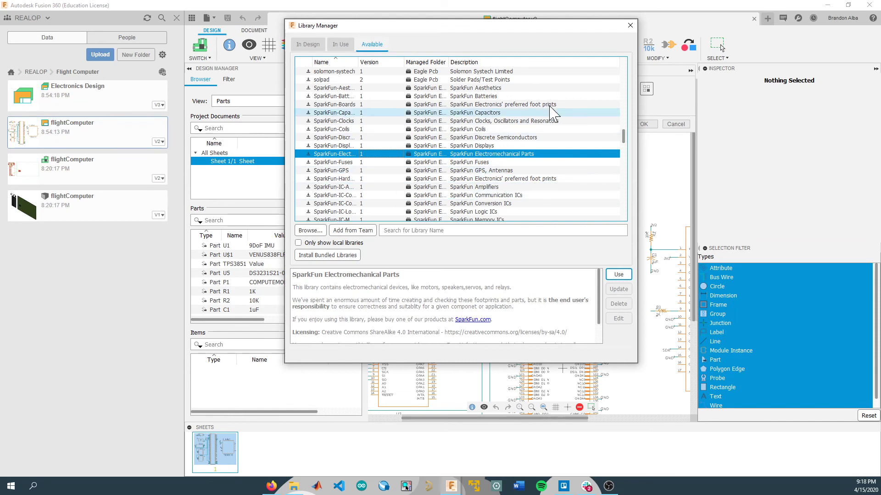
Step: Select the SparkFun Sensors library among those in the design and compare that list with the in-use and available libraries
click(308, 45)
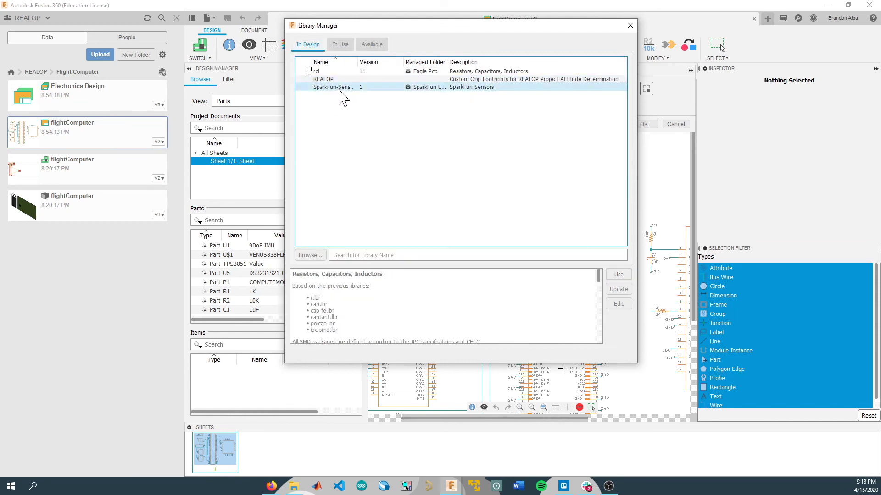
click(339, 89)
click(347, 48)
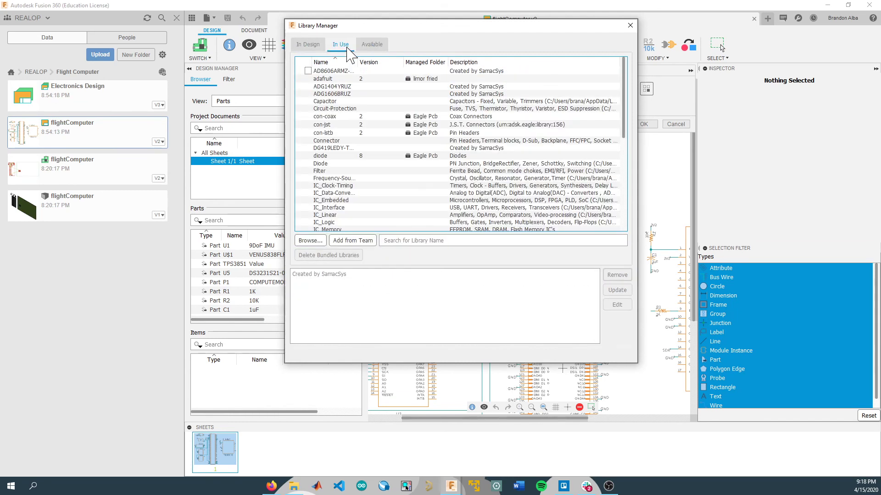
click(371, 45)
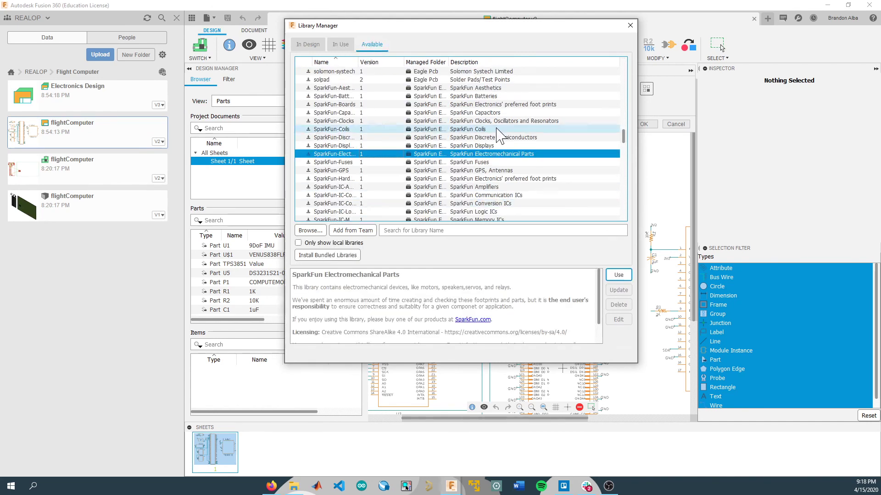
drag(629, 156, 603, 48)
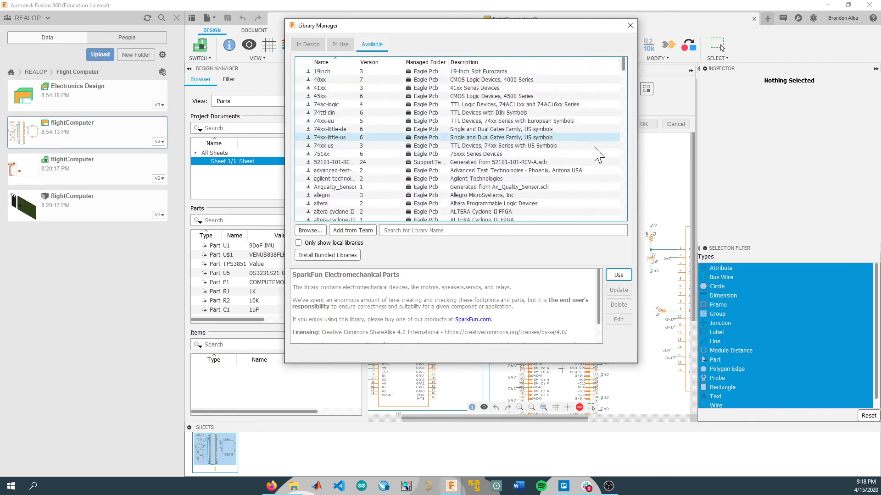
click(308, 44)
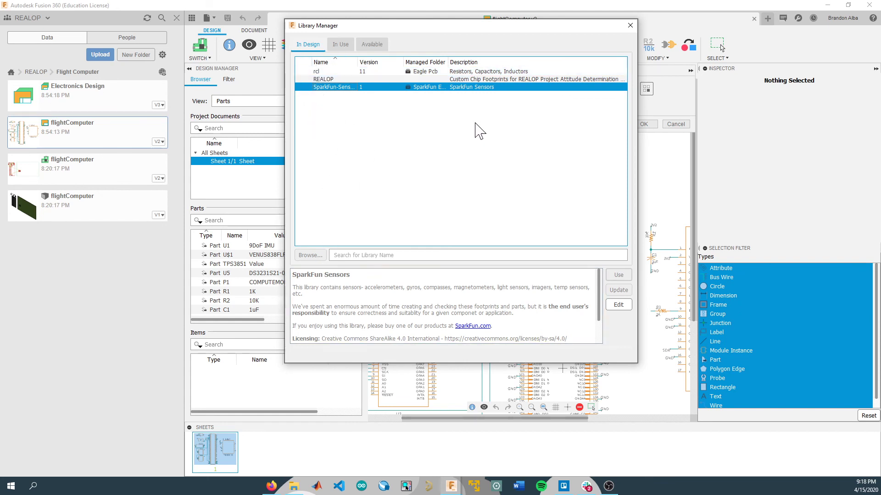
Step: Close the Library Manager and leave the part chooser without adding a part
click(630, 25)
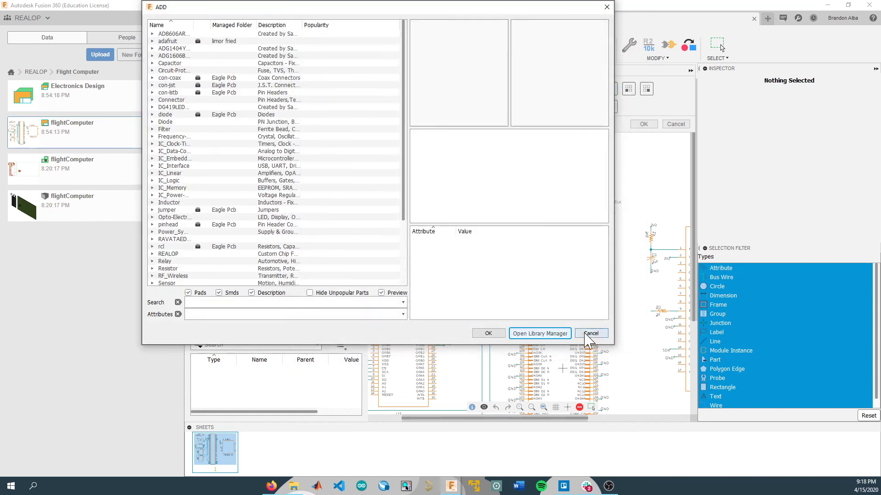
click(589, 332)
scroll(564, 240, down, 3)
scroll(551, 262, up, 5)
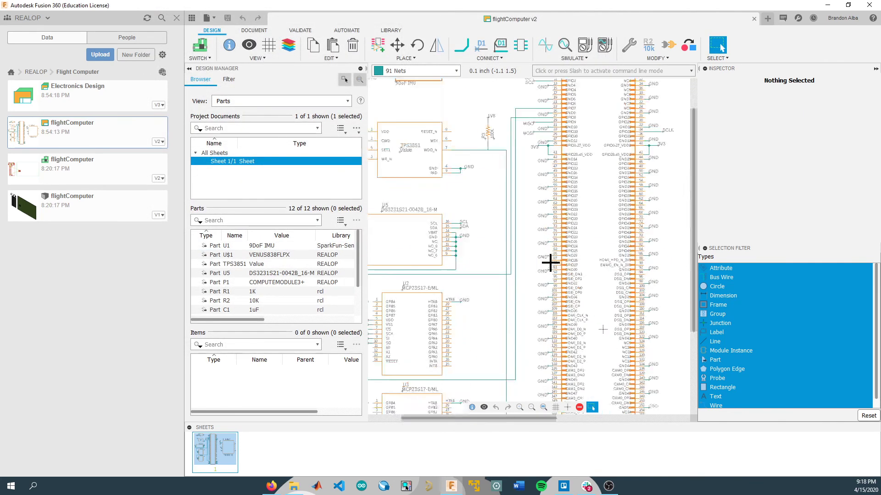
Step: Search the parts to add for "capacitor" and select the rcl library's C-EU variant with the C025_050-025X075 footprint
click(378, 44)
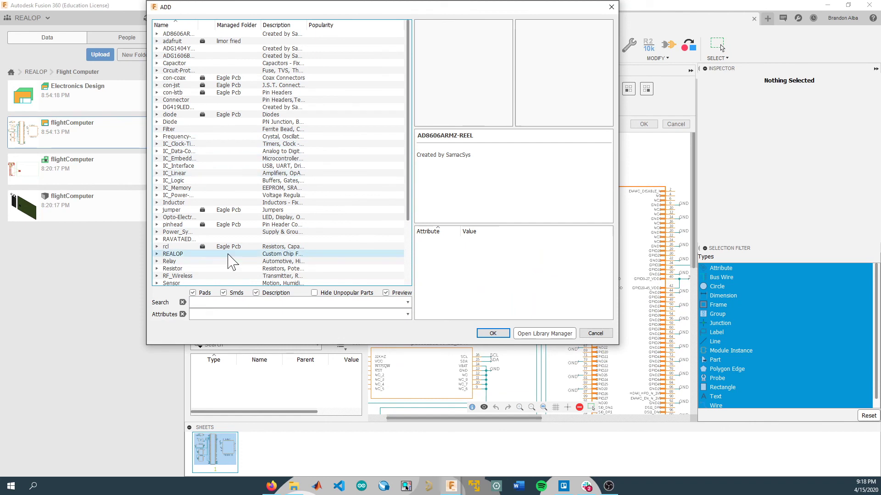
click(220, 302)
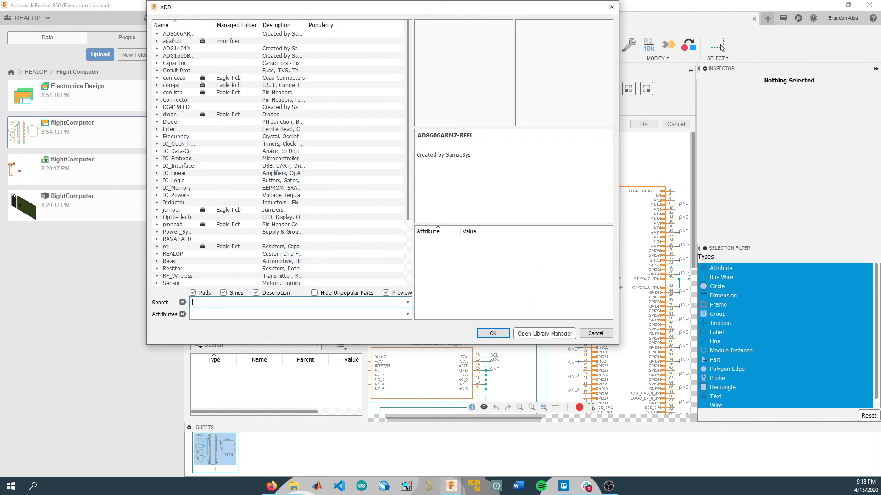
key(Return)
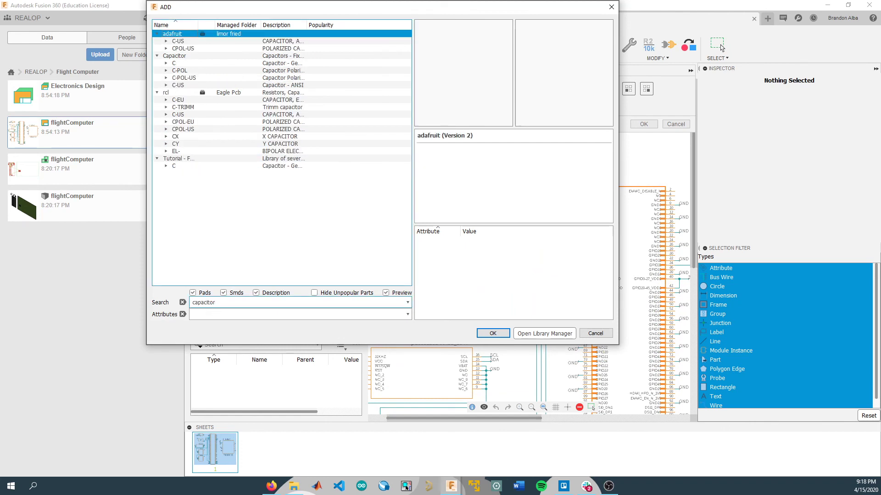
click(166, 100)
click(230, 85)
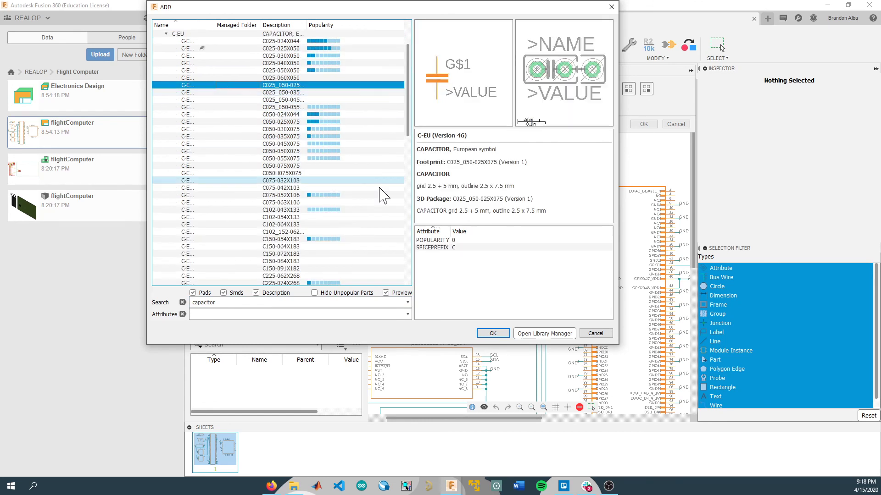
Step: Place one C-EU capacitor in the empty area above the SCL and SDA pins, and finish adding parts
click(493, 333)
scroll(499, 145, up, 6)
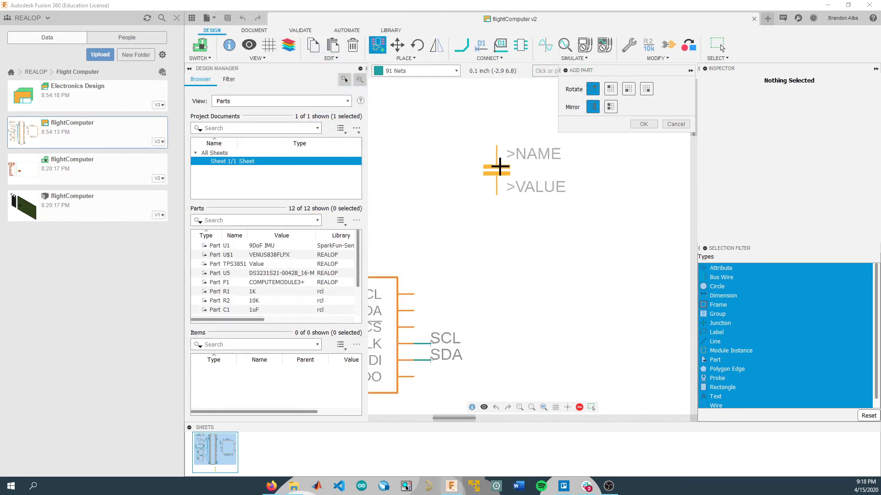
click(497, 183)
key(Escape)
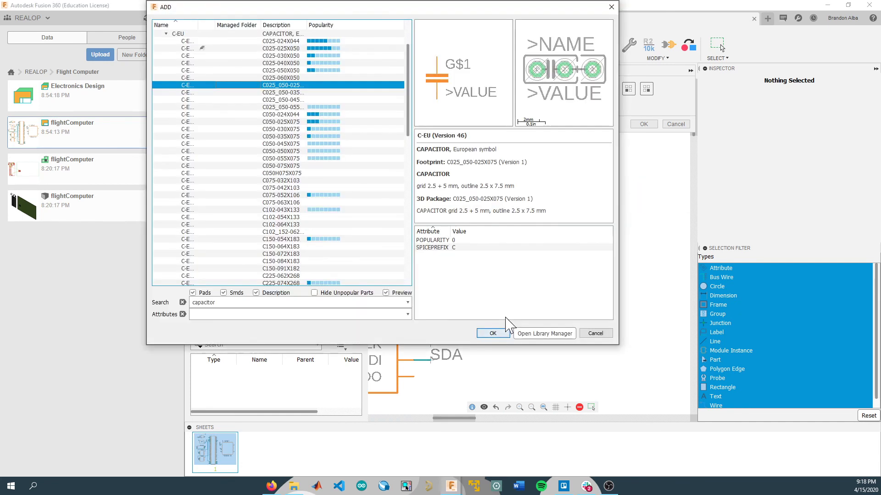
click(595, 333)
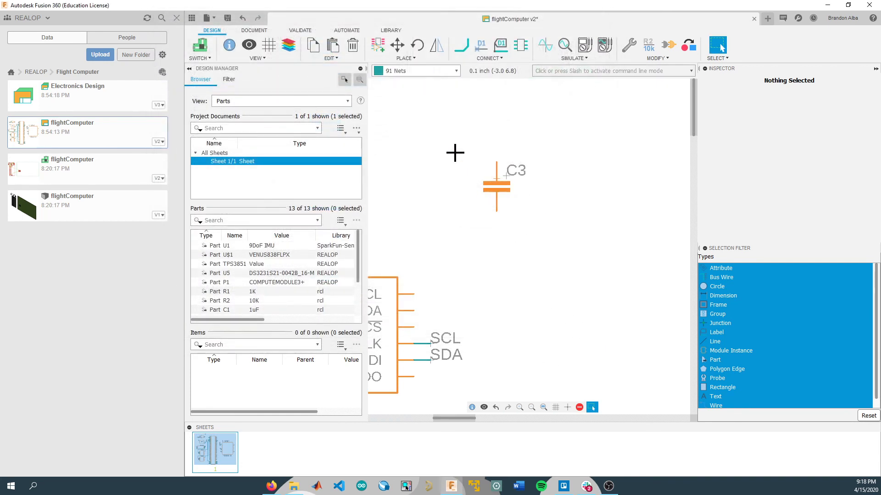
Step: Delete the newly placed capacitor from the flightComputer schematic
click(353, 44)
click(499, 181)
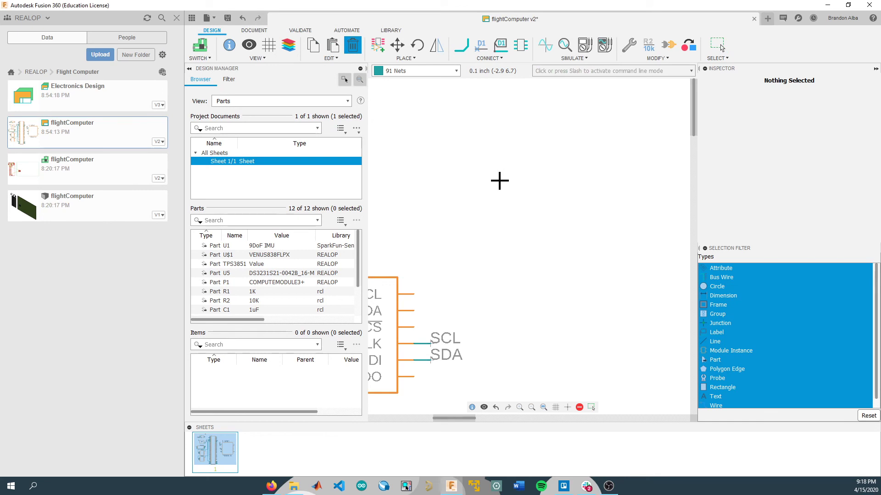
scroll(406, 244, down, 10)
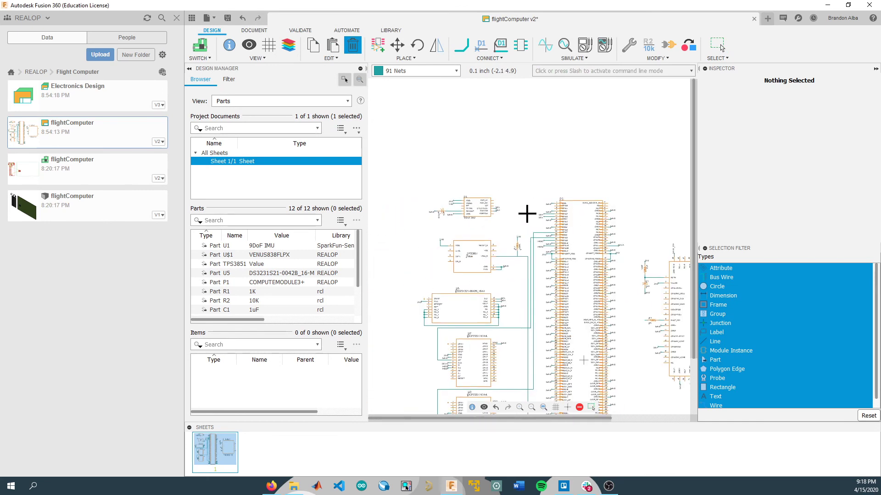
scroll(527, 213, down, 5)
scroll(492, 182, up, 5)
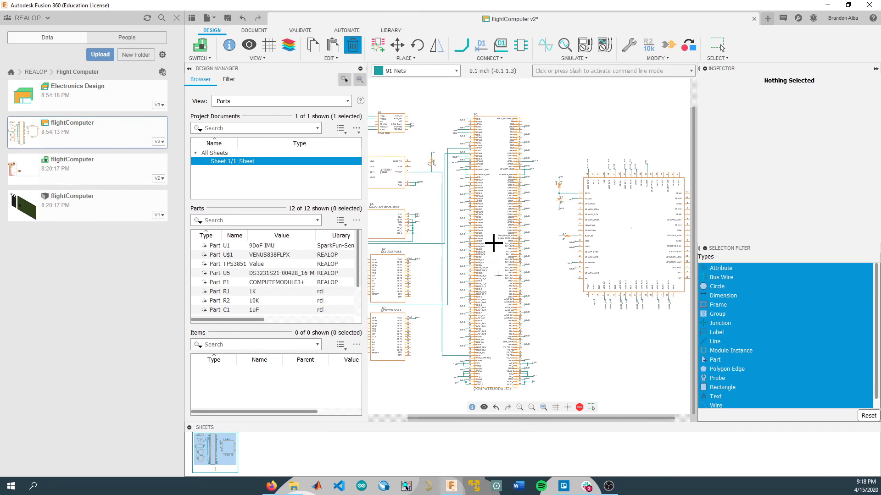
scroll(496, 187, down, 3)
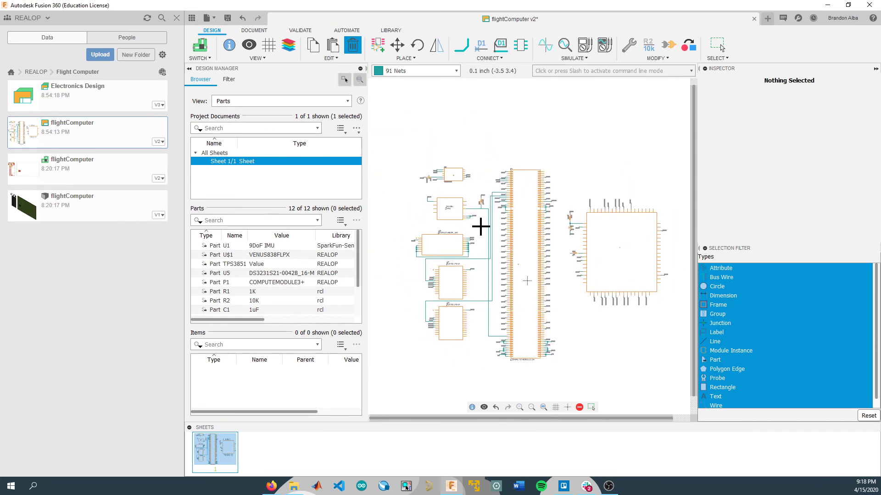
Step: Collapse the Design Manager, Inspector and Selection Filter to give the whole schematic more room
click(189, 68)
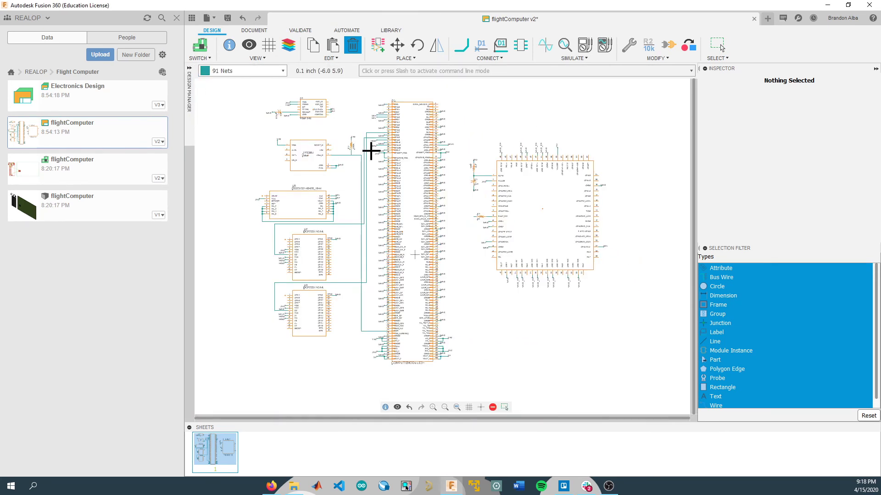
click(876, 69)
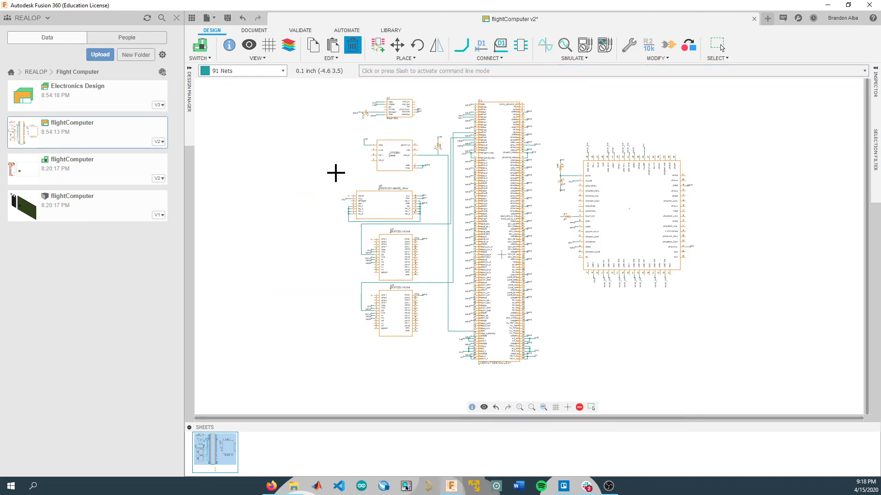
scroll(419, 195, down, 5)
scroll(420, 195, up, 10)
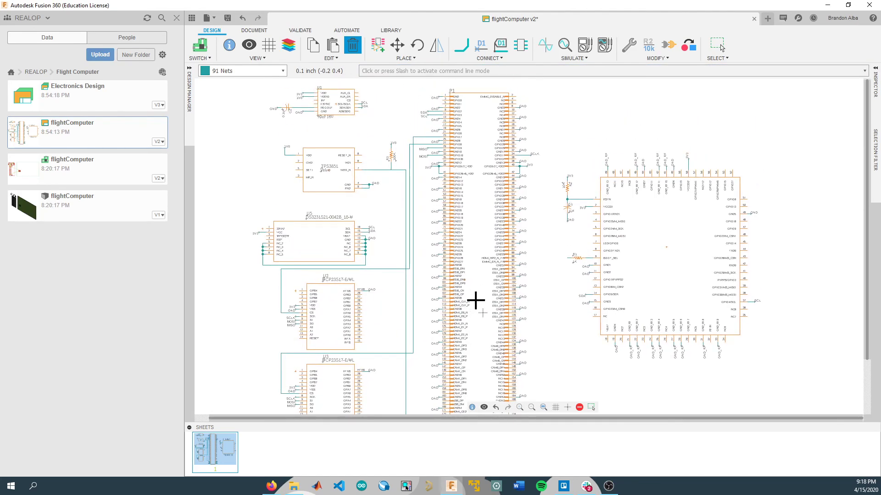
middle_drag(614, 239, 518, 237)
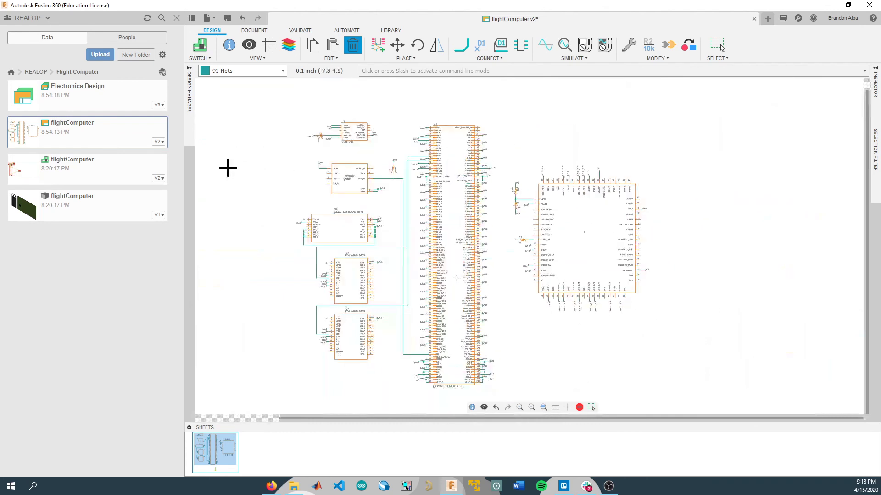